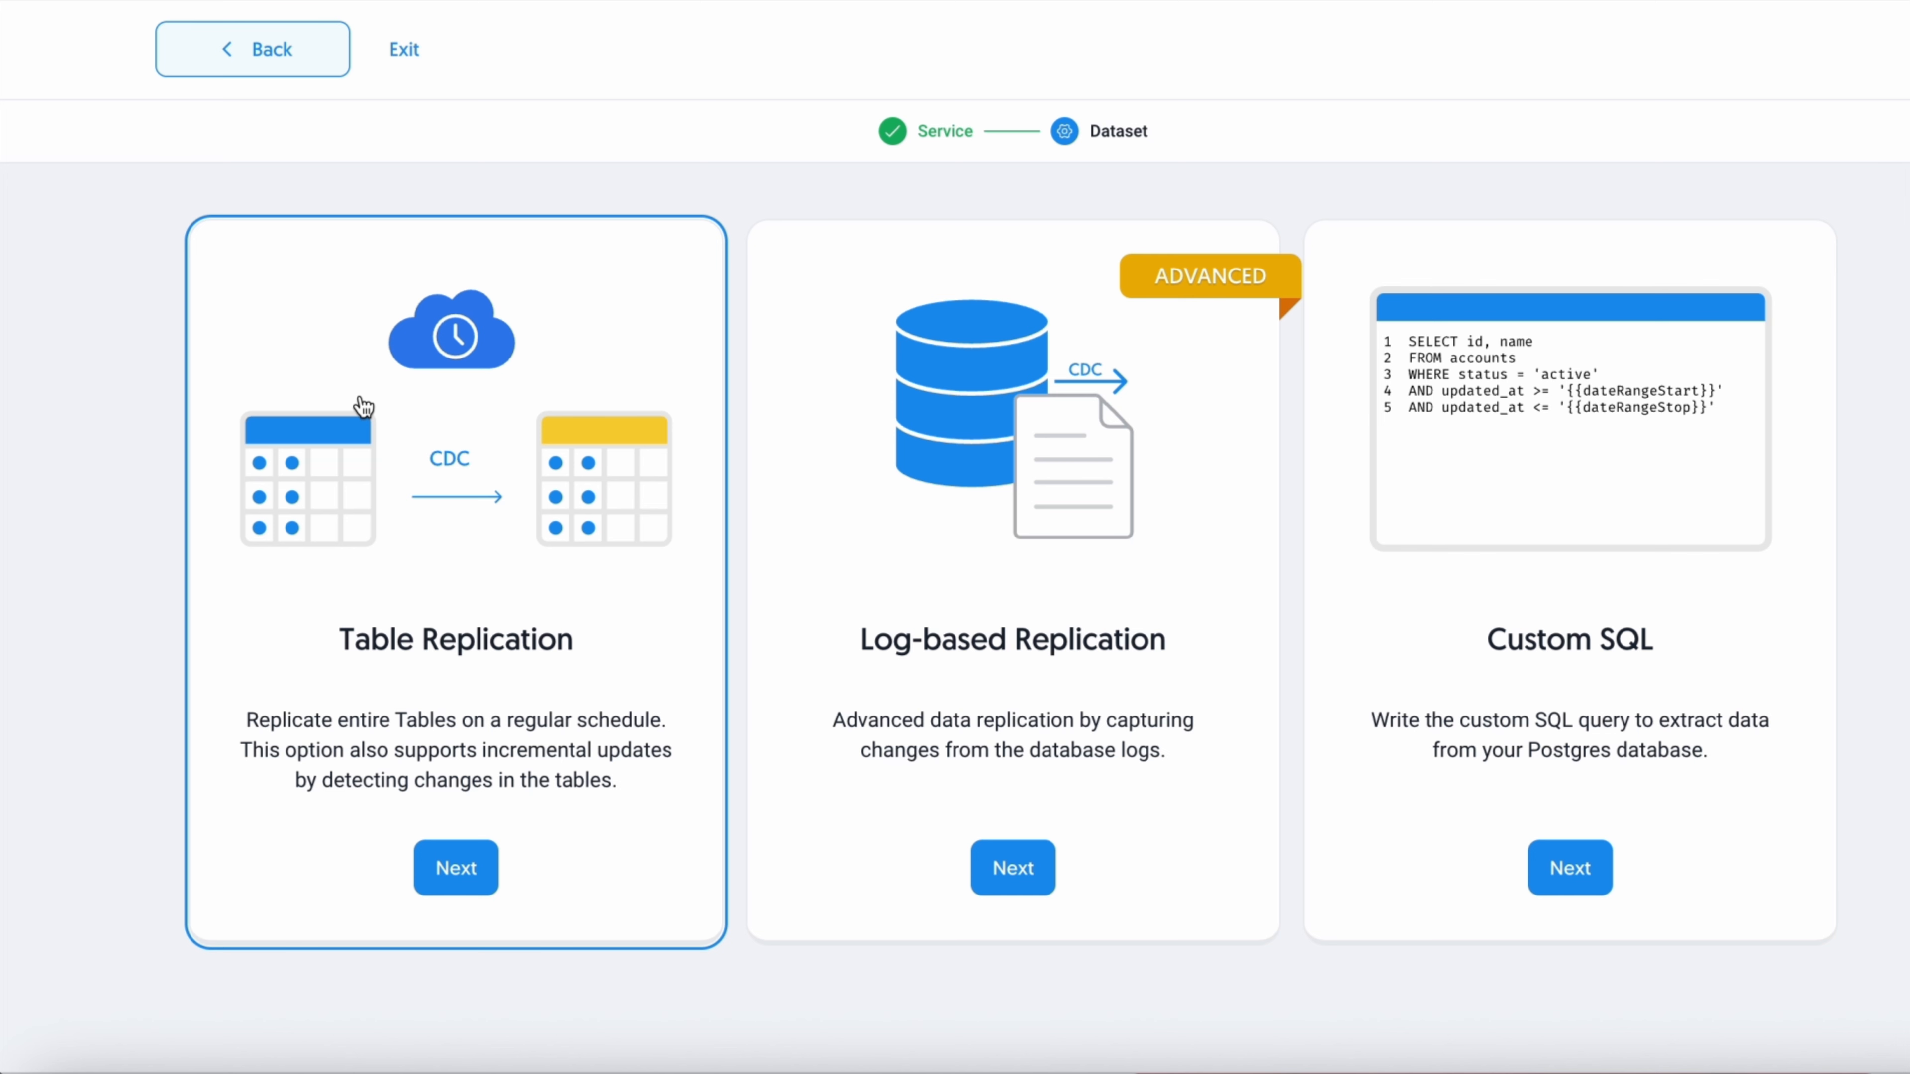
Choose Table Replication, continue with the preselected Google Cloud PostgreSQL authorizer, and set the source table to nasa_do_not_delete
left_click(363, 406)
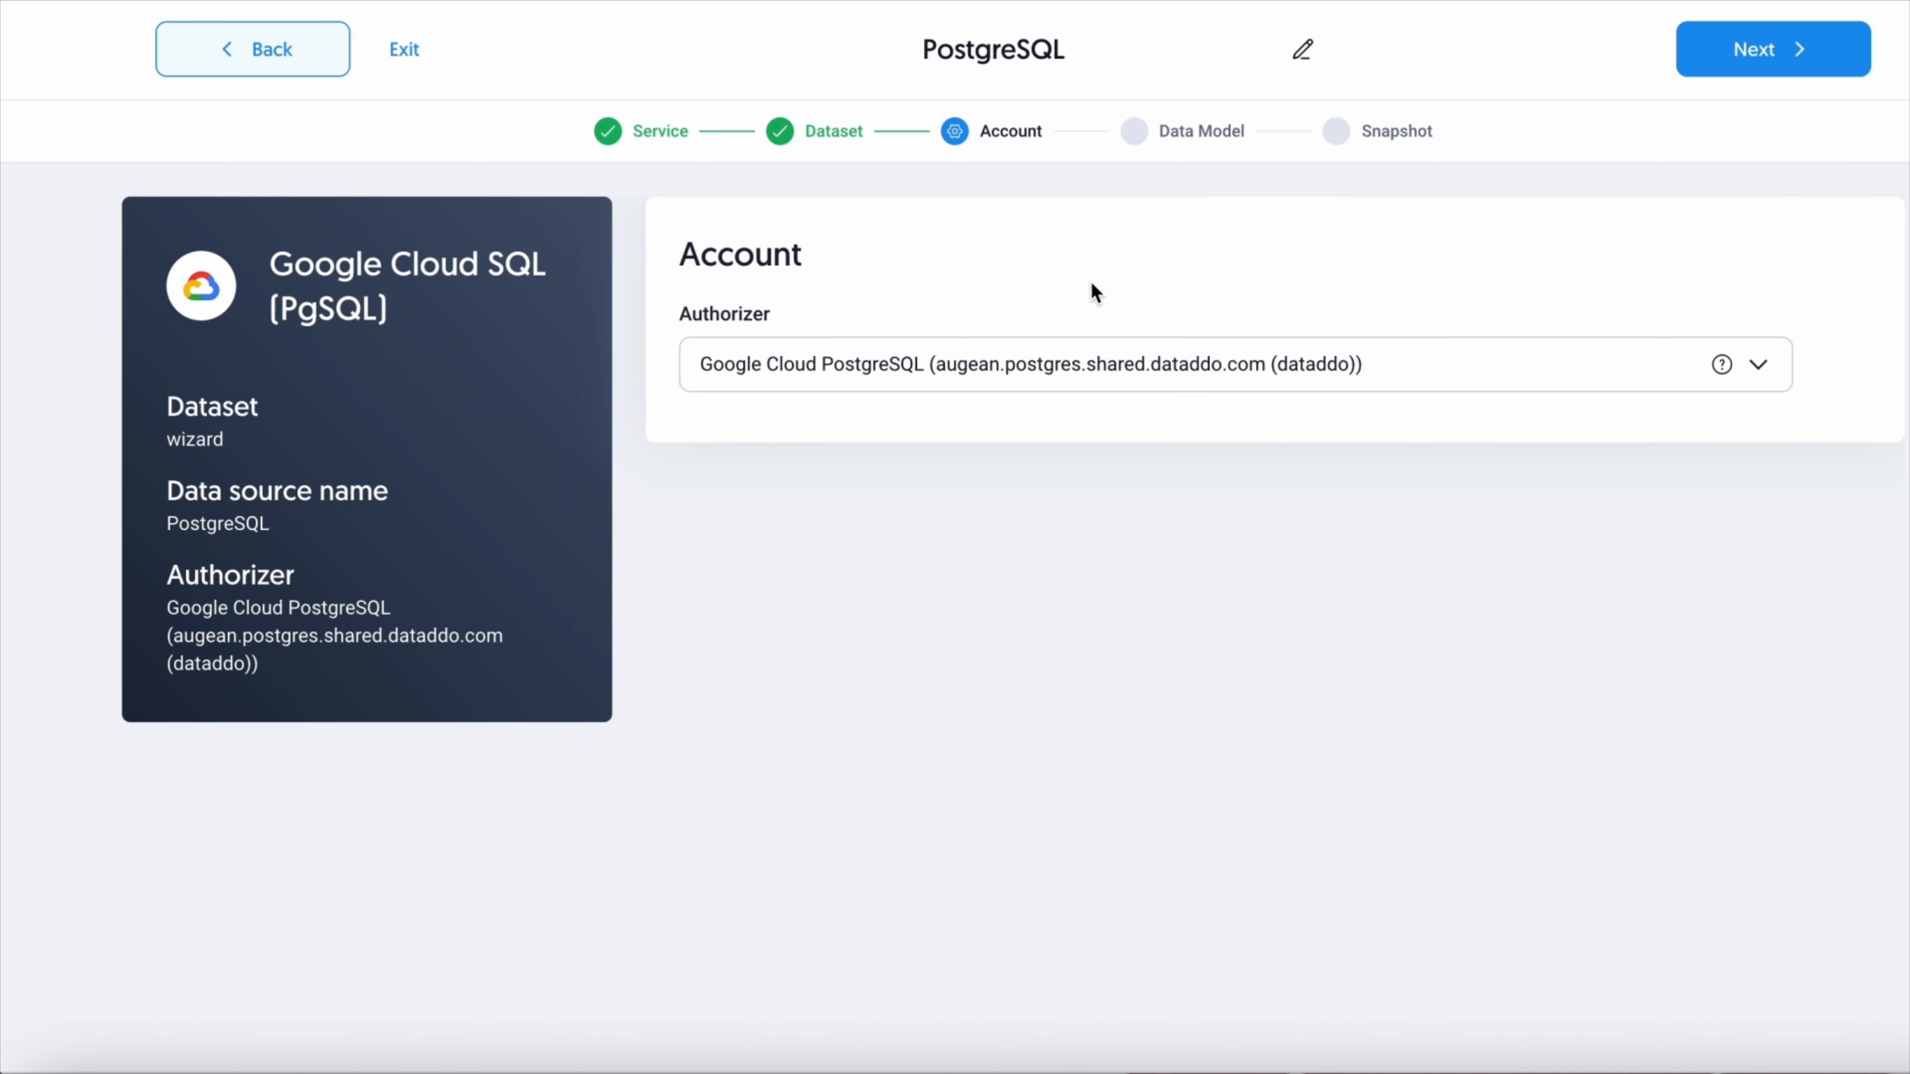
left_click(1688, 54)
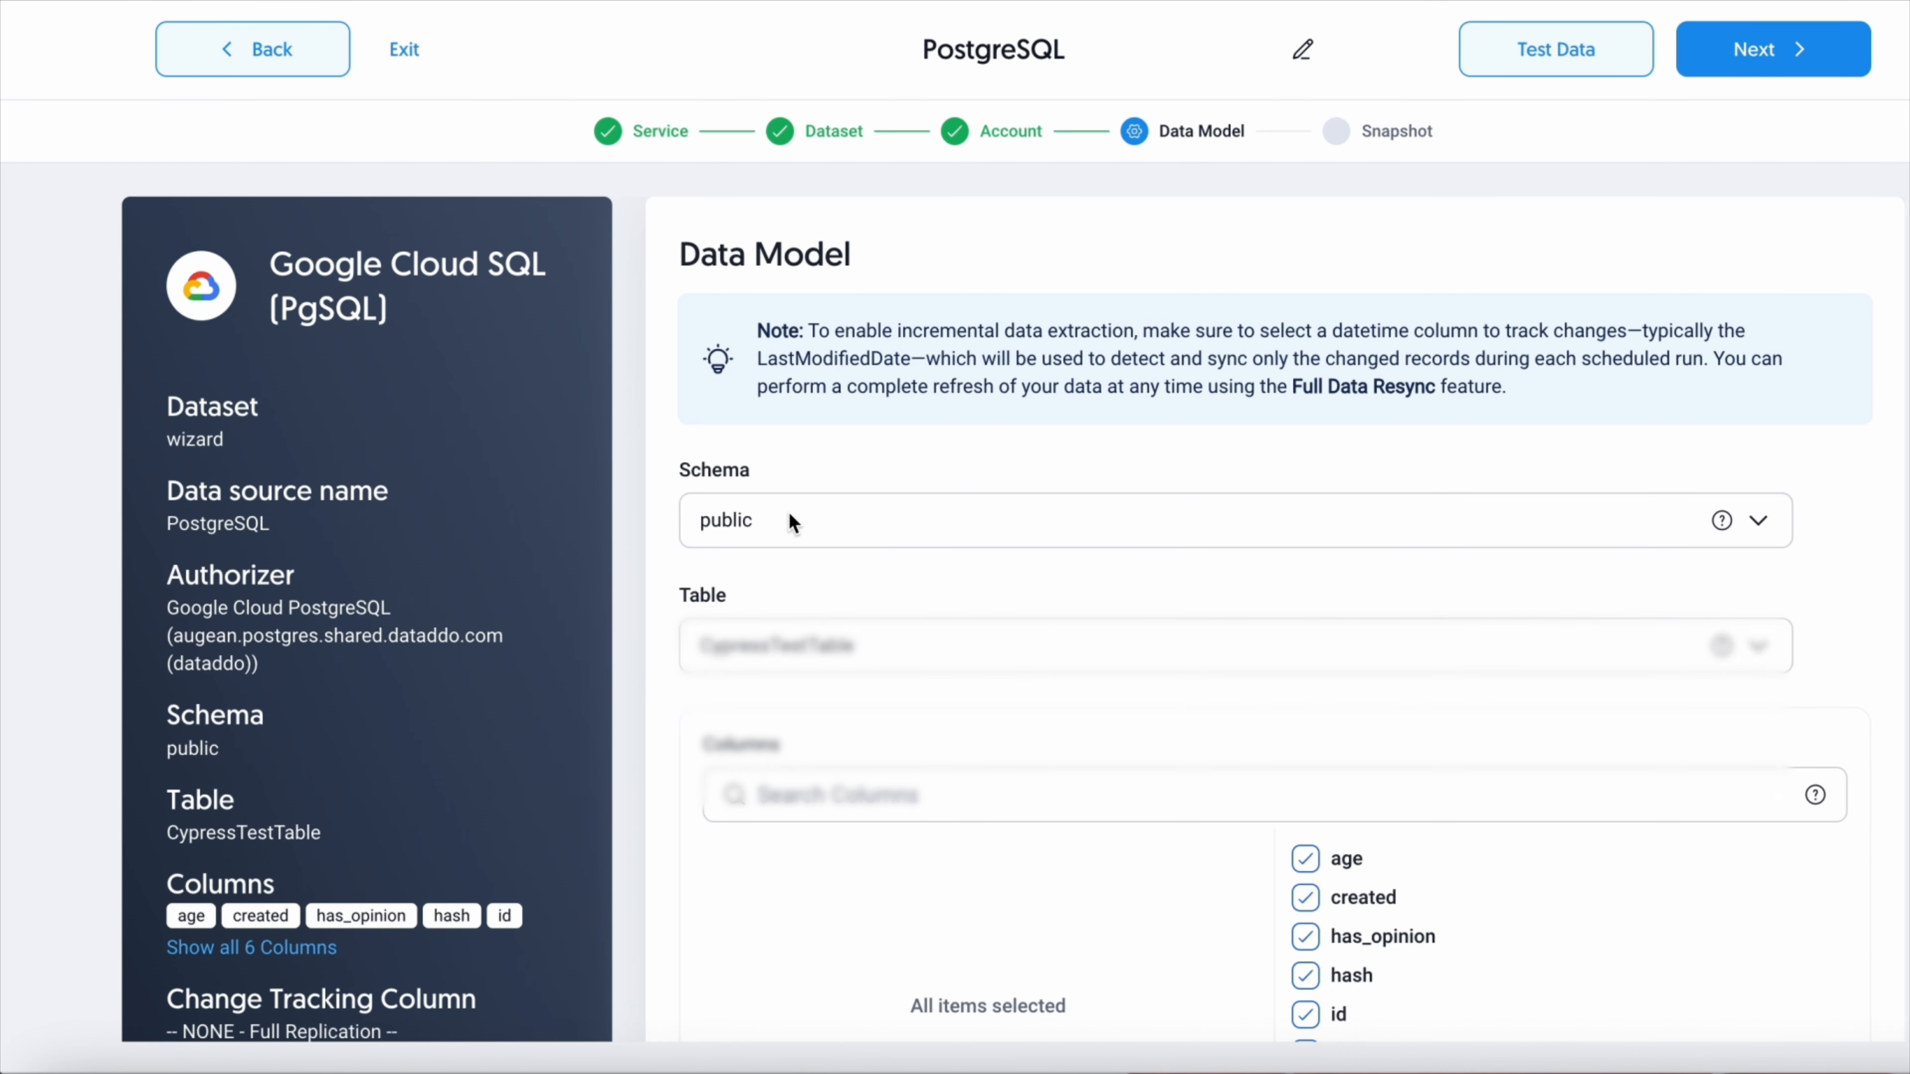
left_click(774, 647)
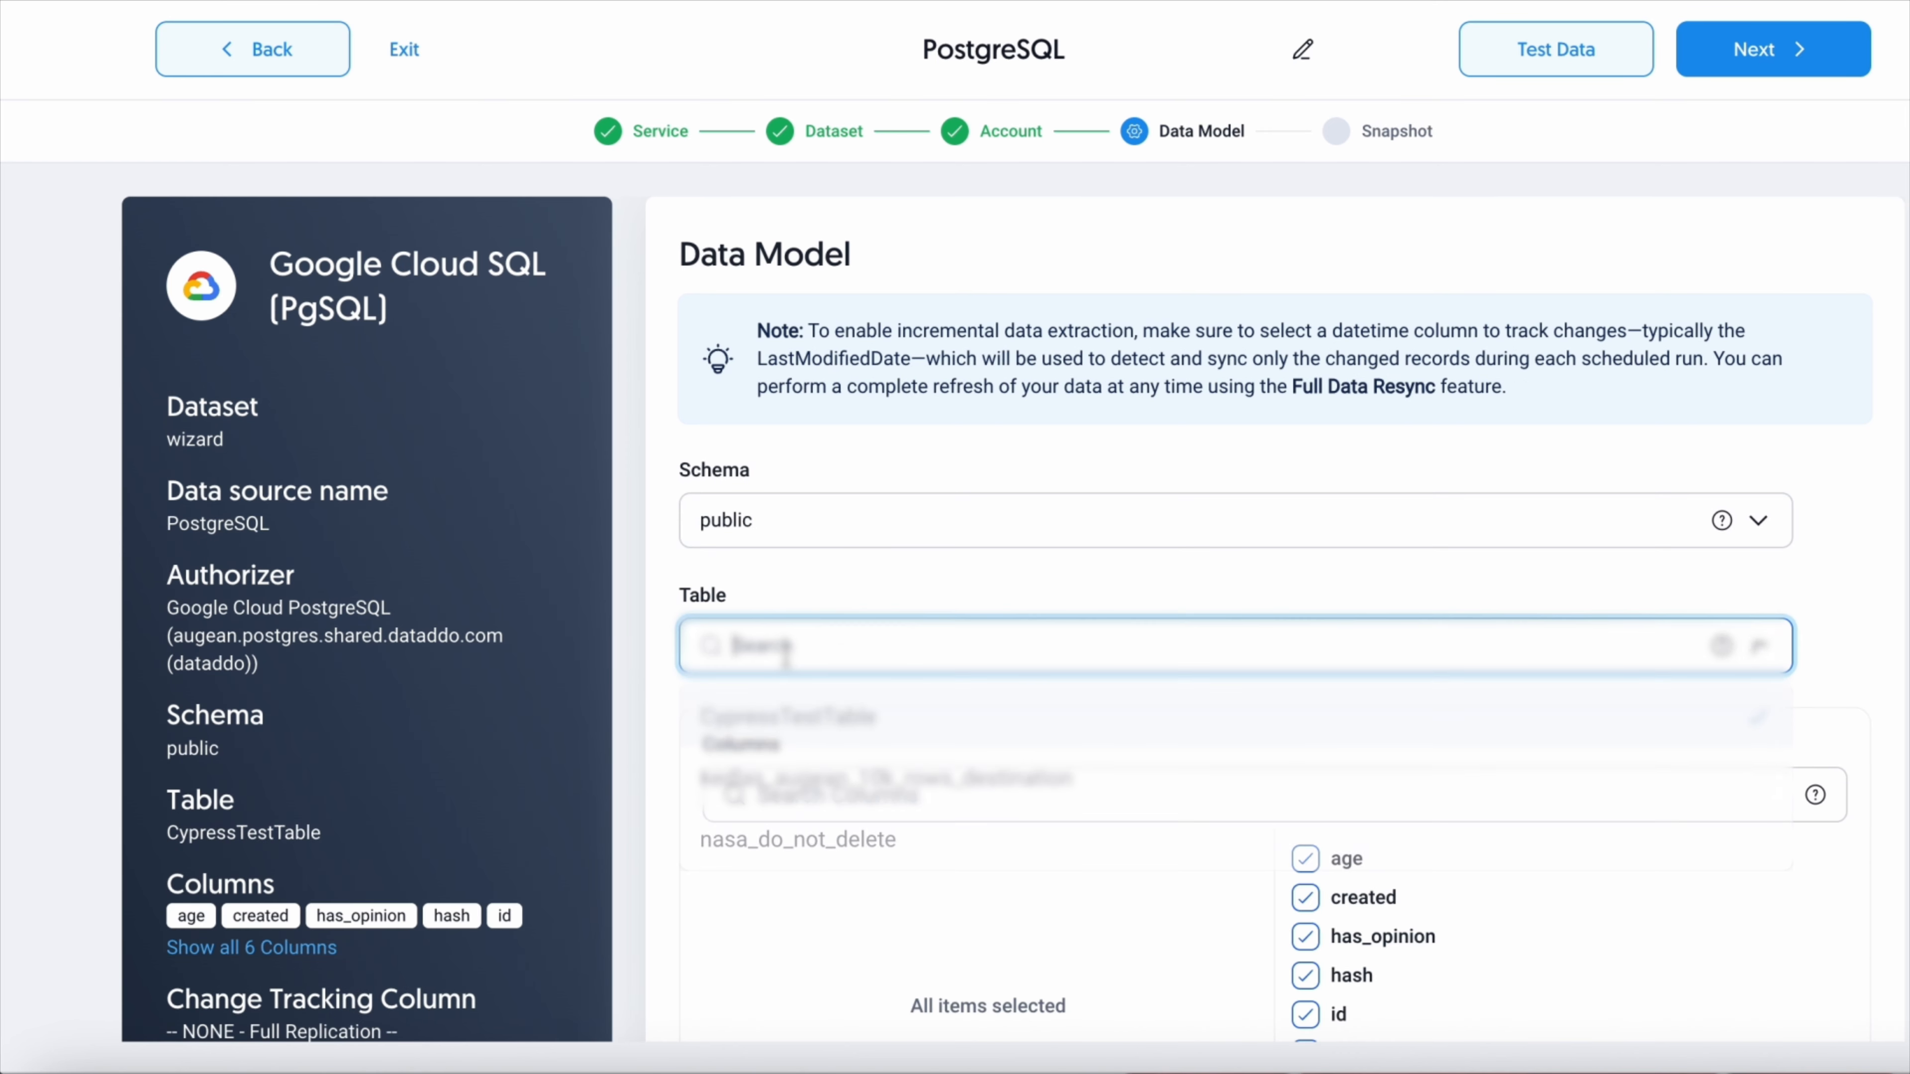
left_click(774, 839)
Set the change tracking column to created_date in the data model
scroll(660, 760, "down", 3)
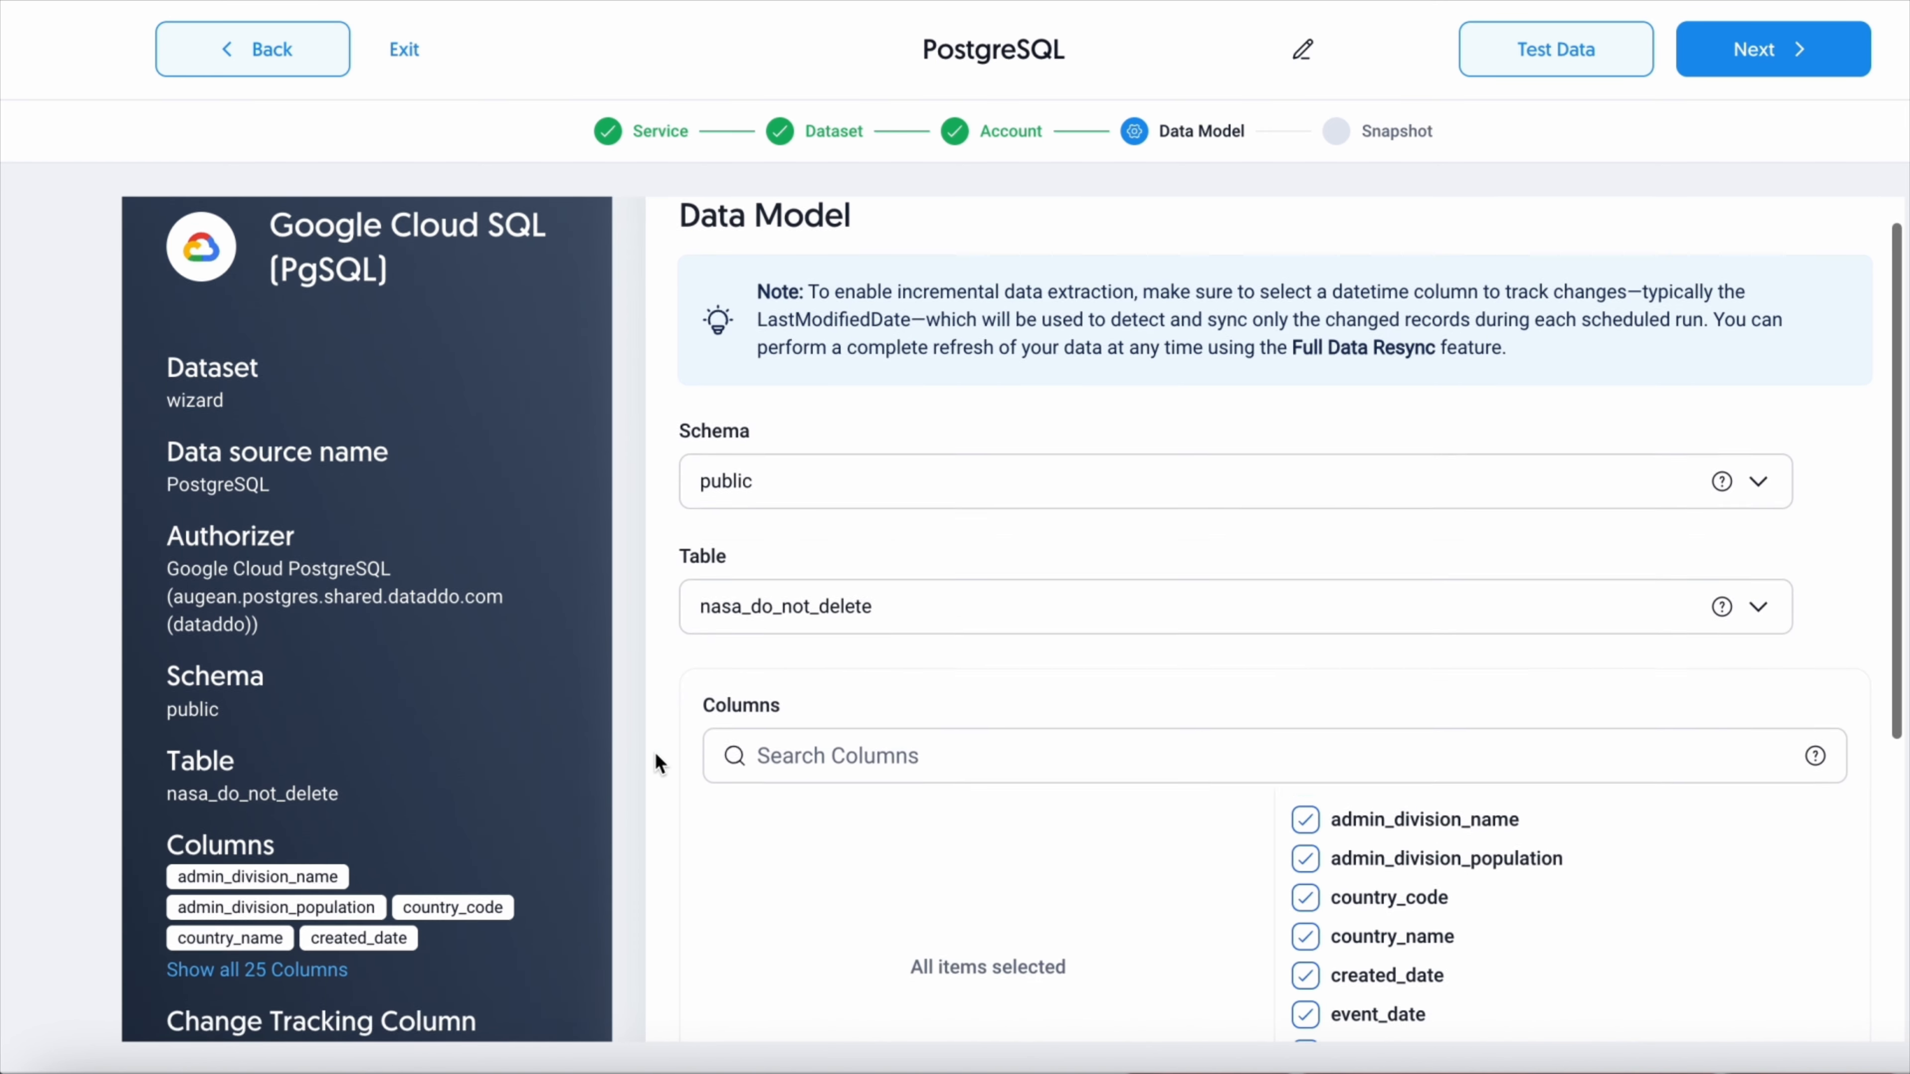
scroll(660, 764, "down", 1)
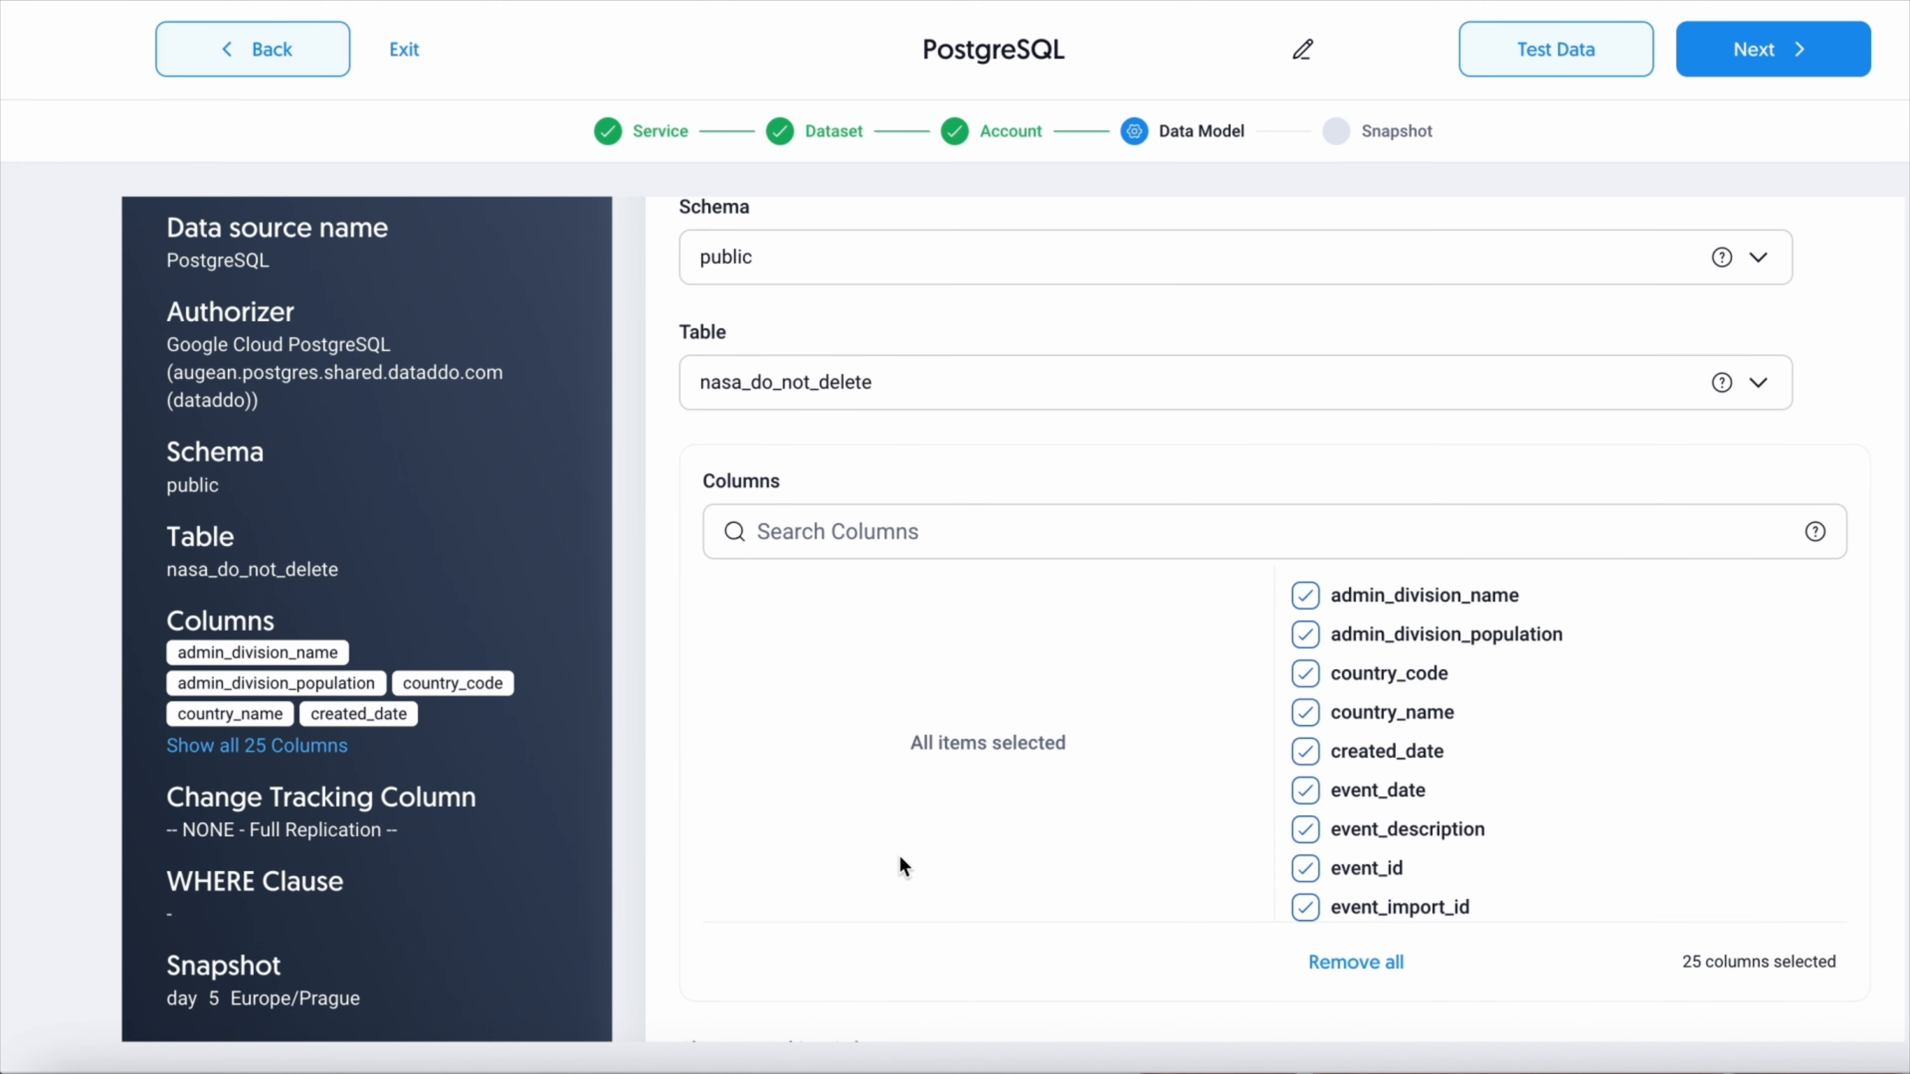
scroll(904, 867, "down", 4)
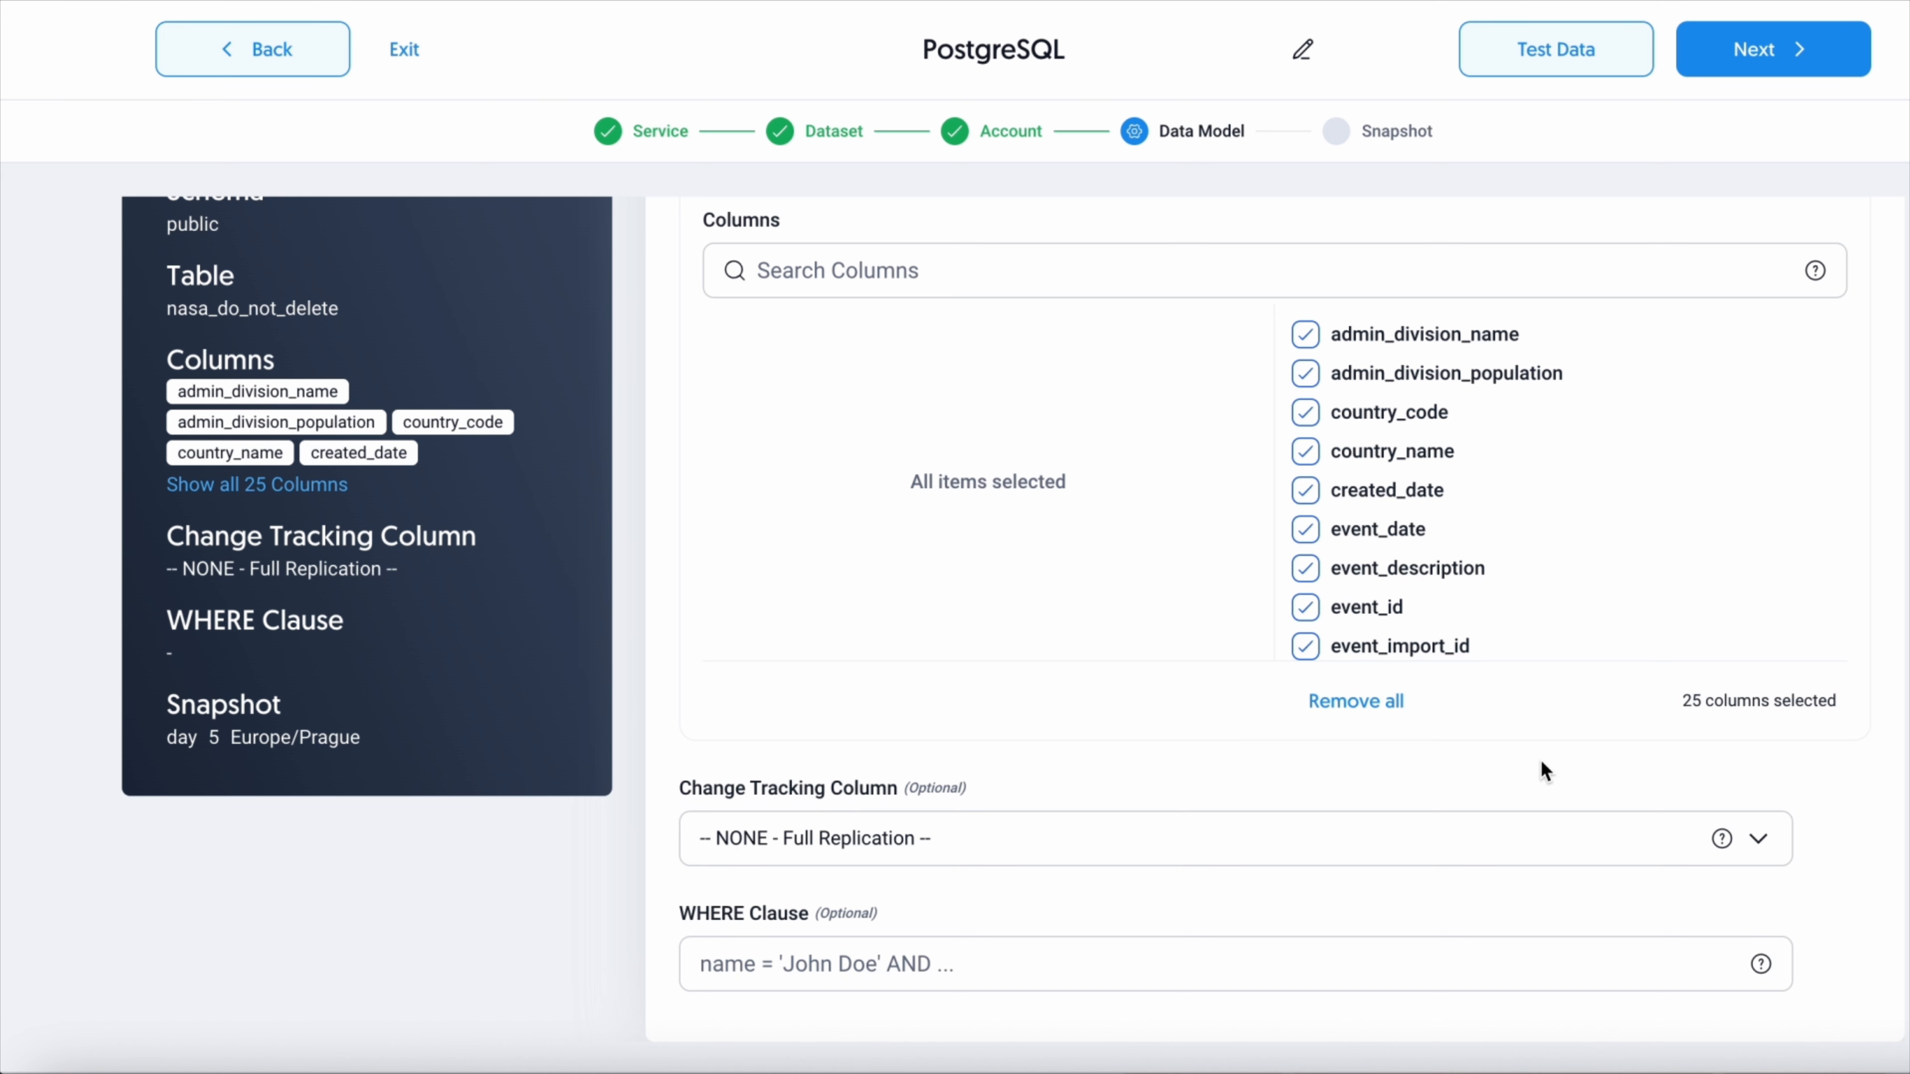
left_click(1538, 833)
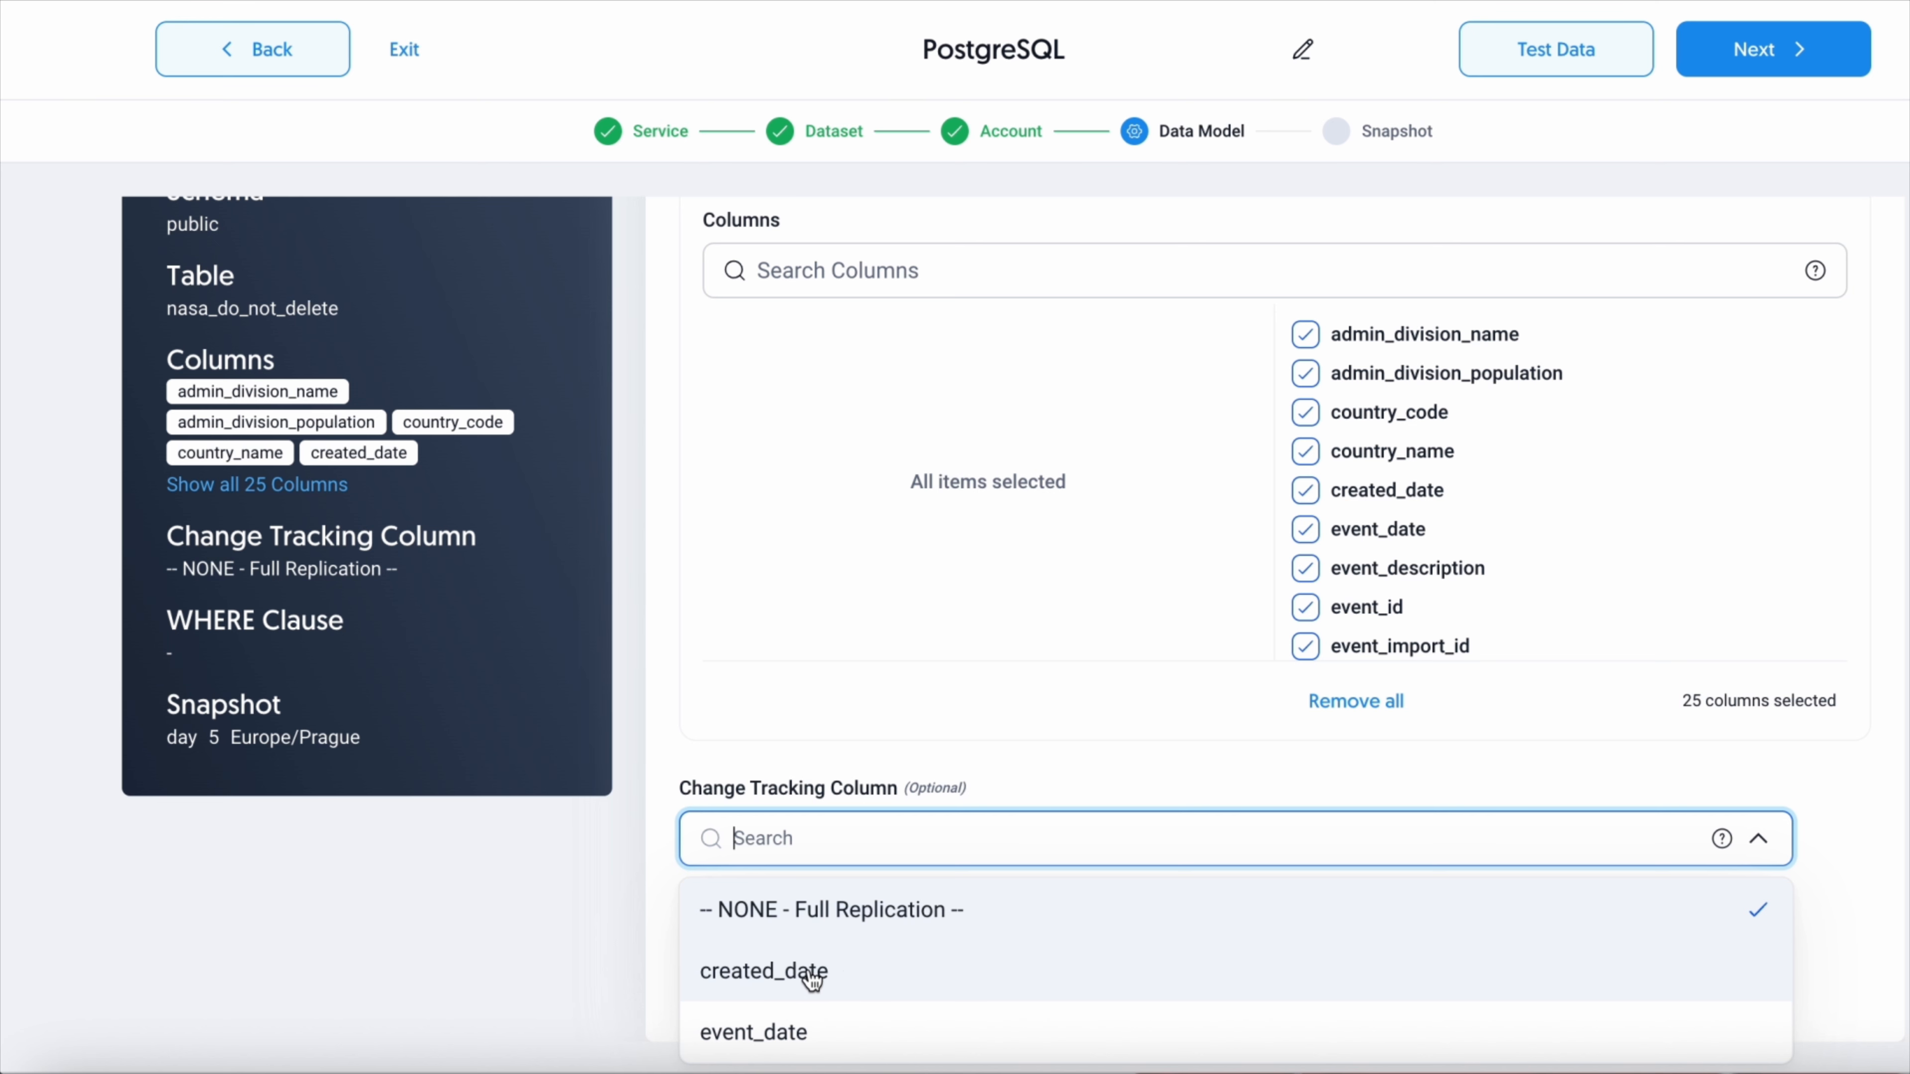
left_click(829, 982)
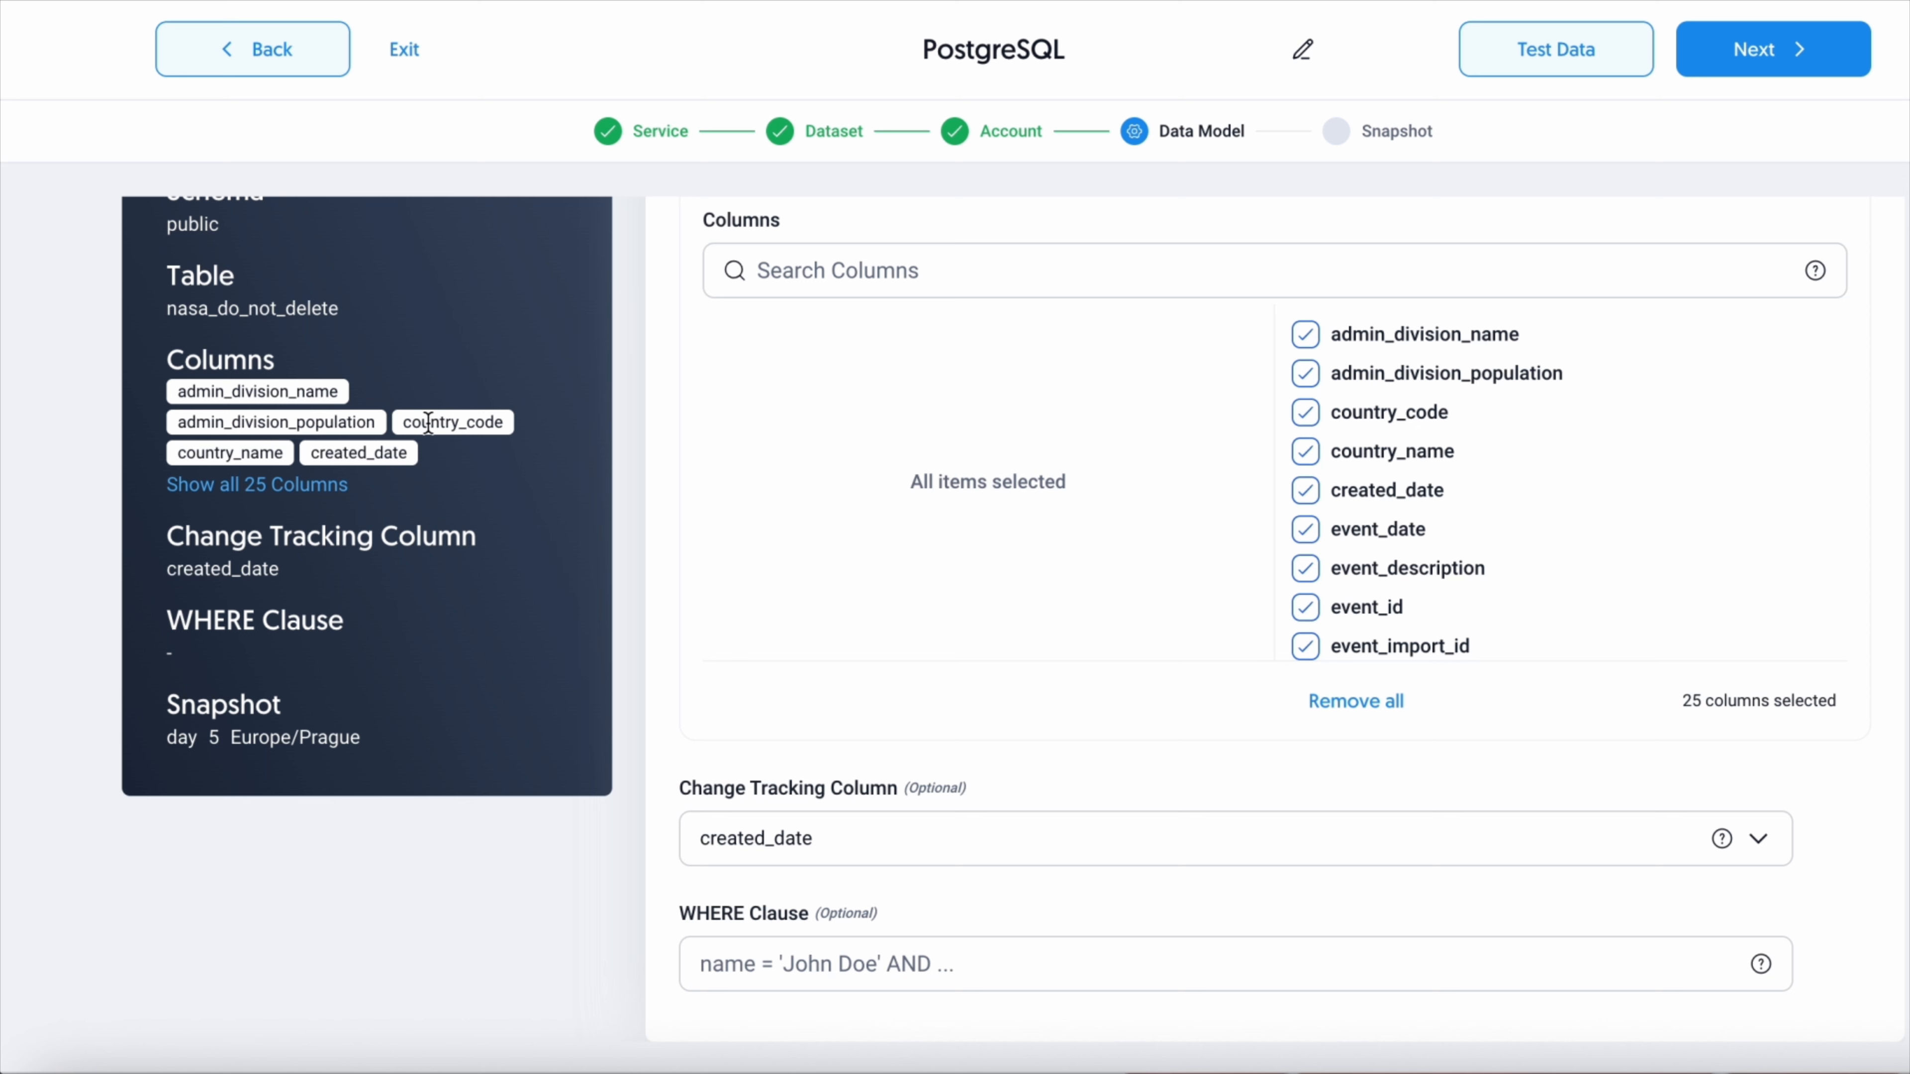
Enter the WHERE clause country_code = 'NZ', copying the column name from the source summary
left_click_drag(402, 422, 521, 433)
key("ctrl+c")
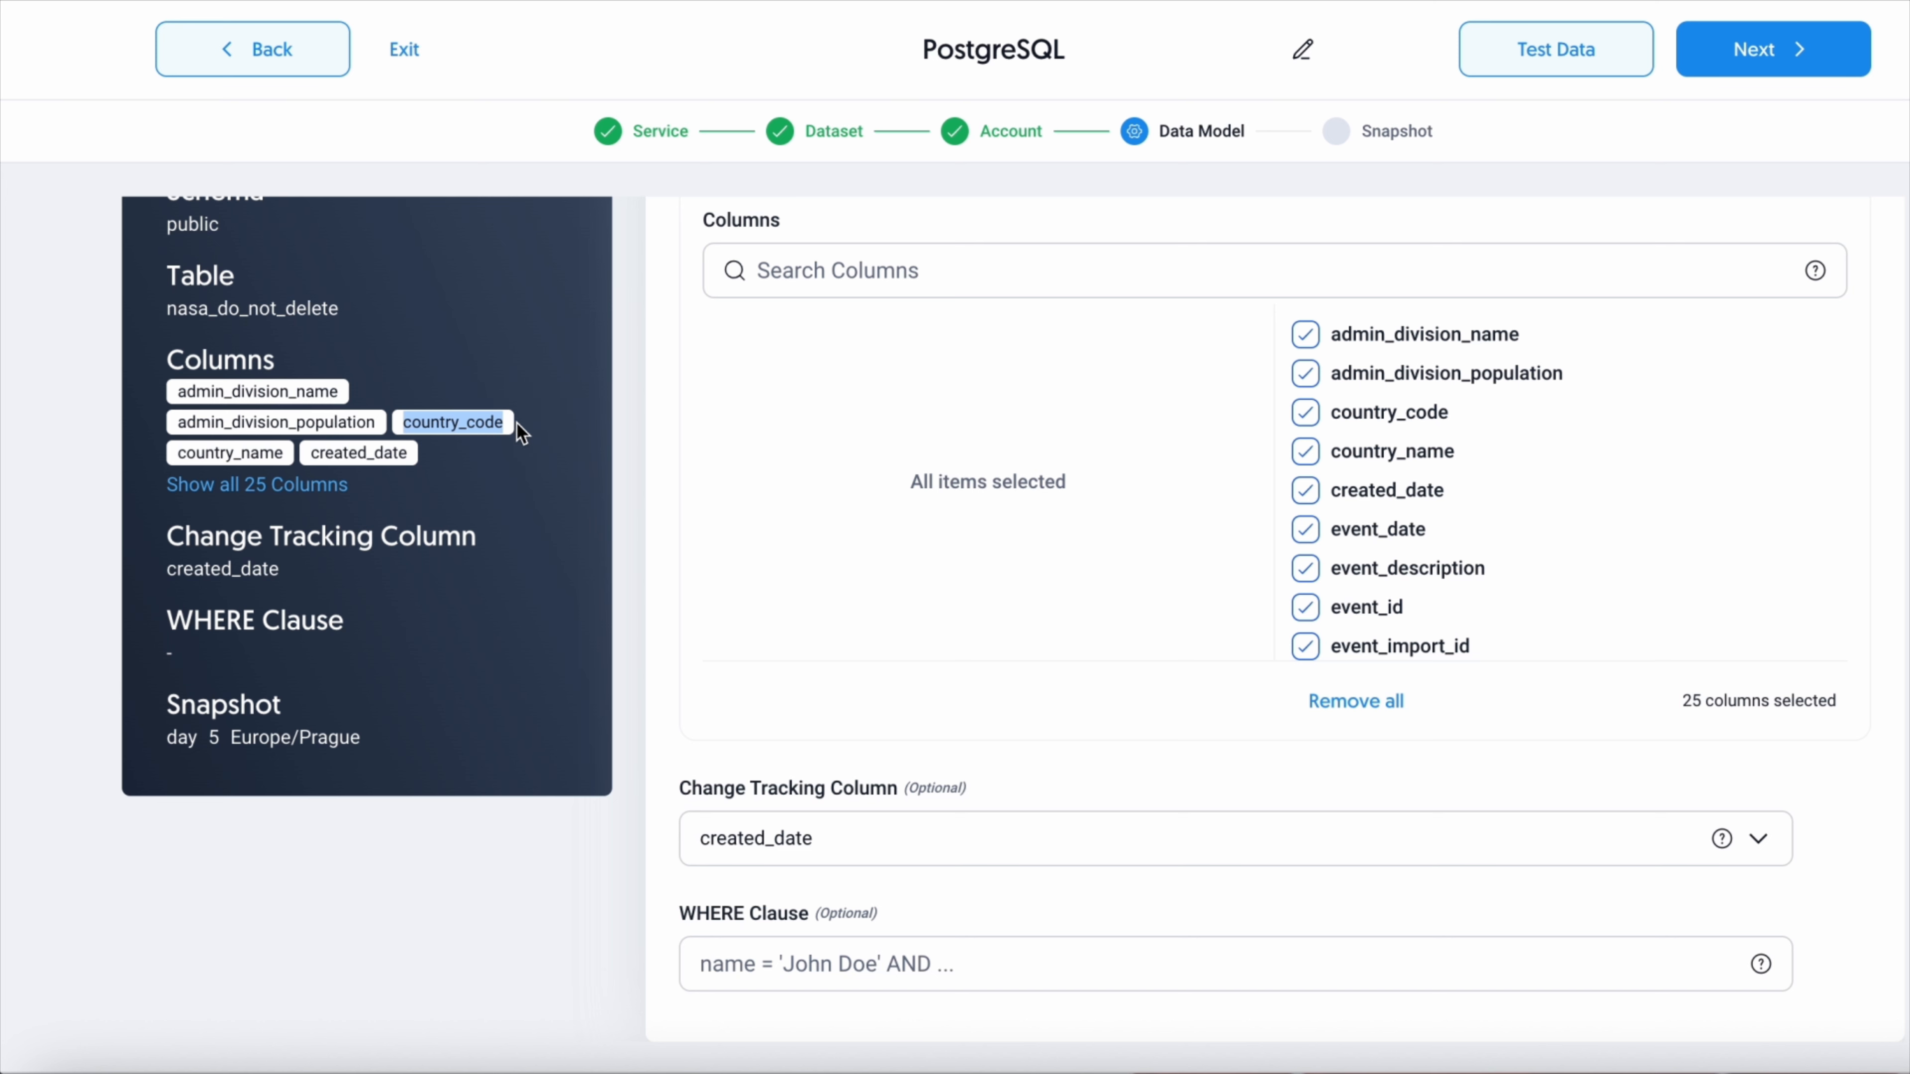
left_click(730, 959)
key("ctrl+v")
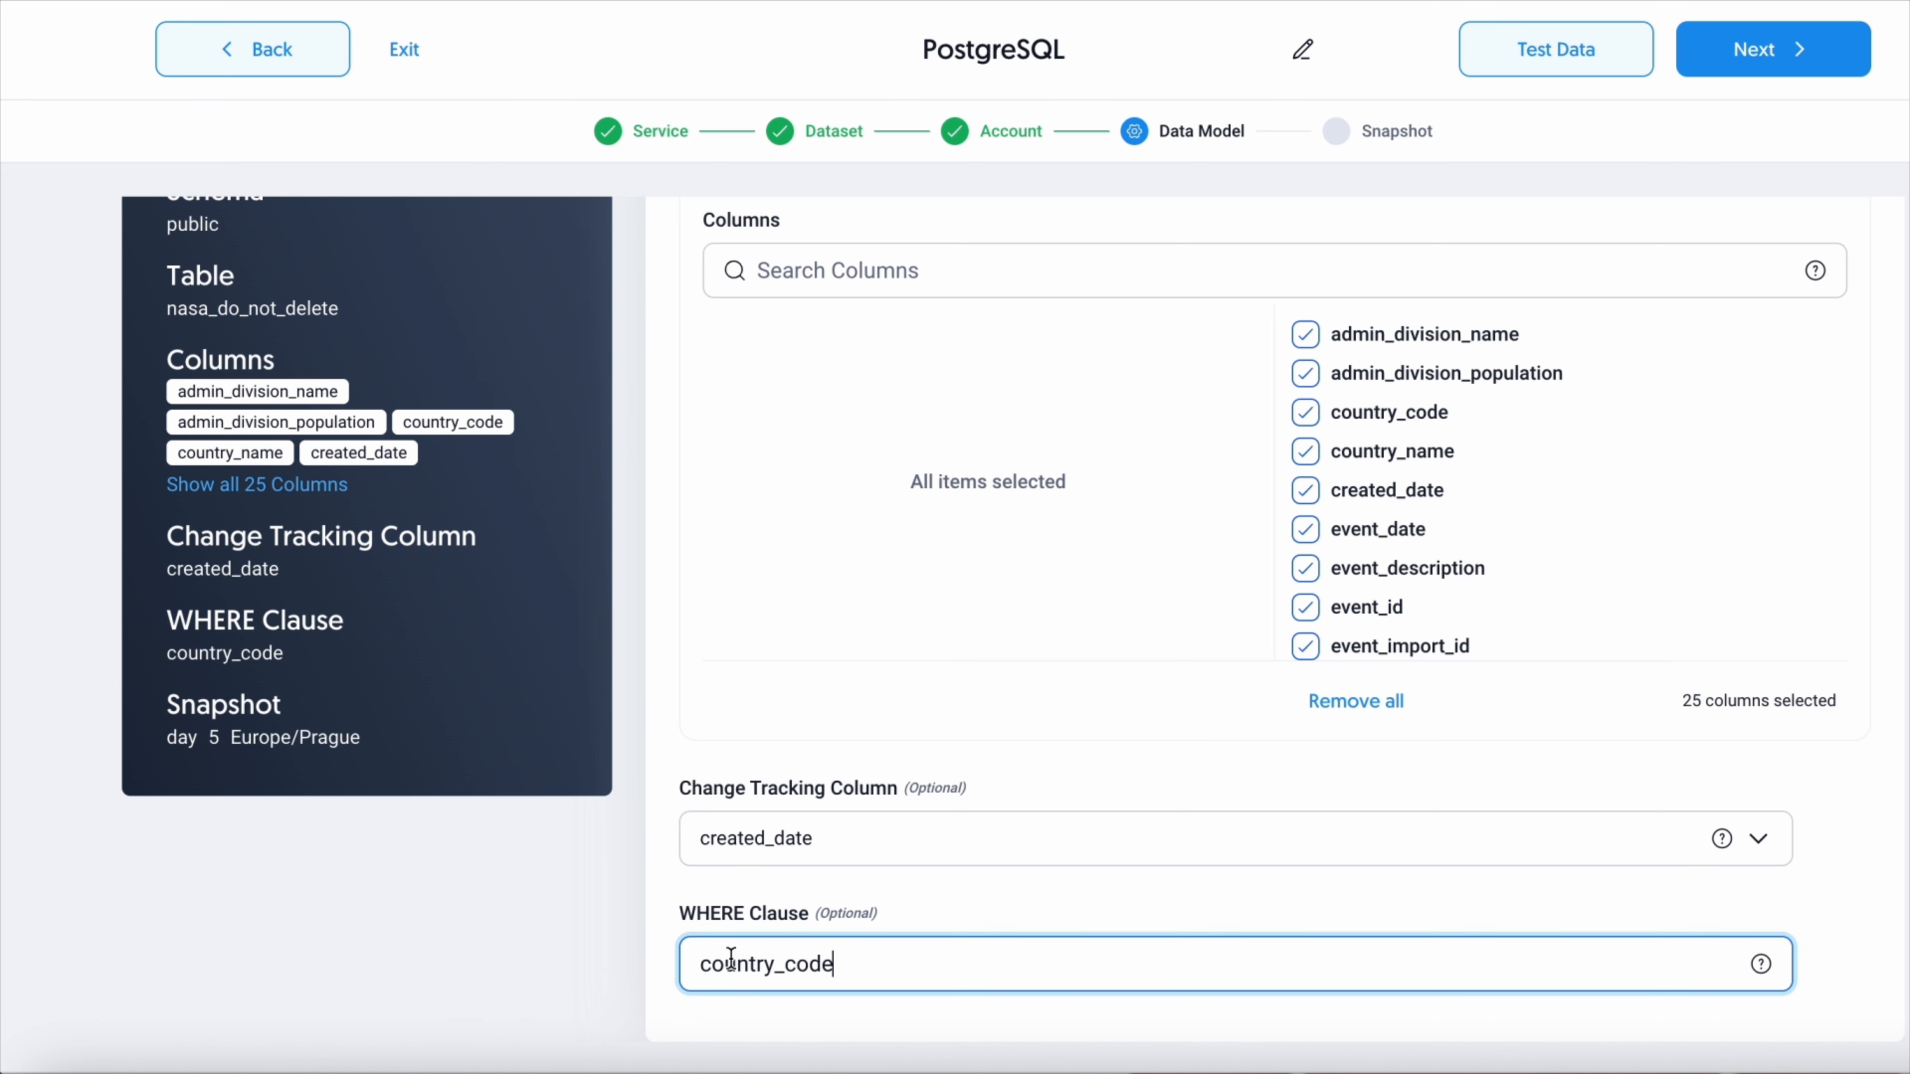
type("= 'NZ")
Test the data with the preview date range set to Full Replication, look through its rows and columns, and close the preview
left_click(1552, 61)
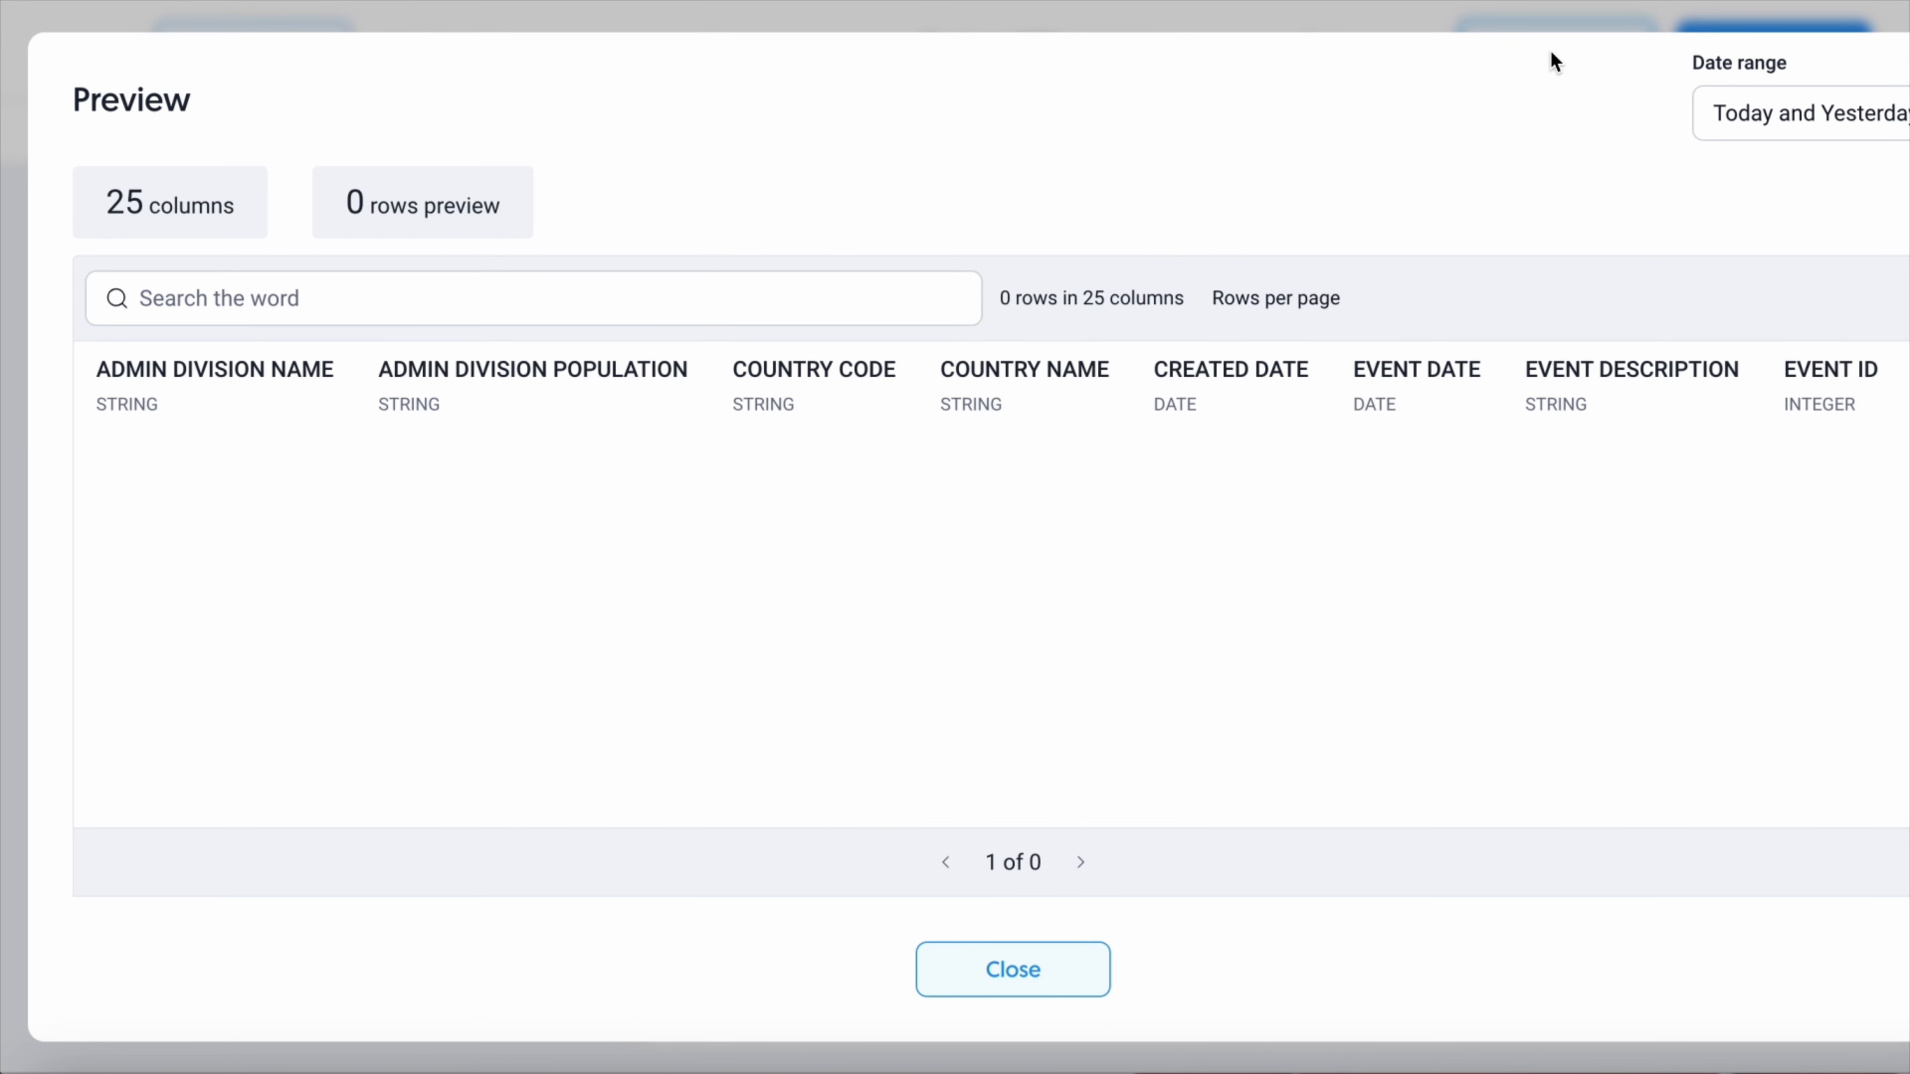
left_click(1811, 112)
scroll(1782, 367, "down", 1)
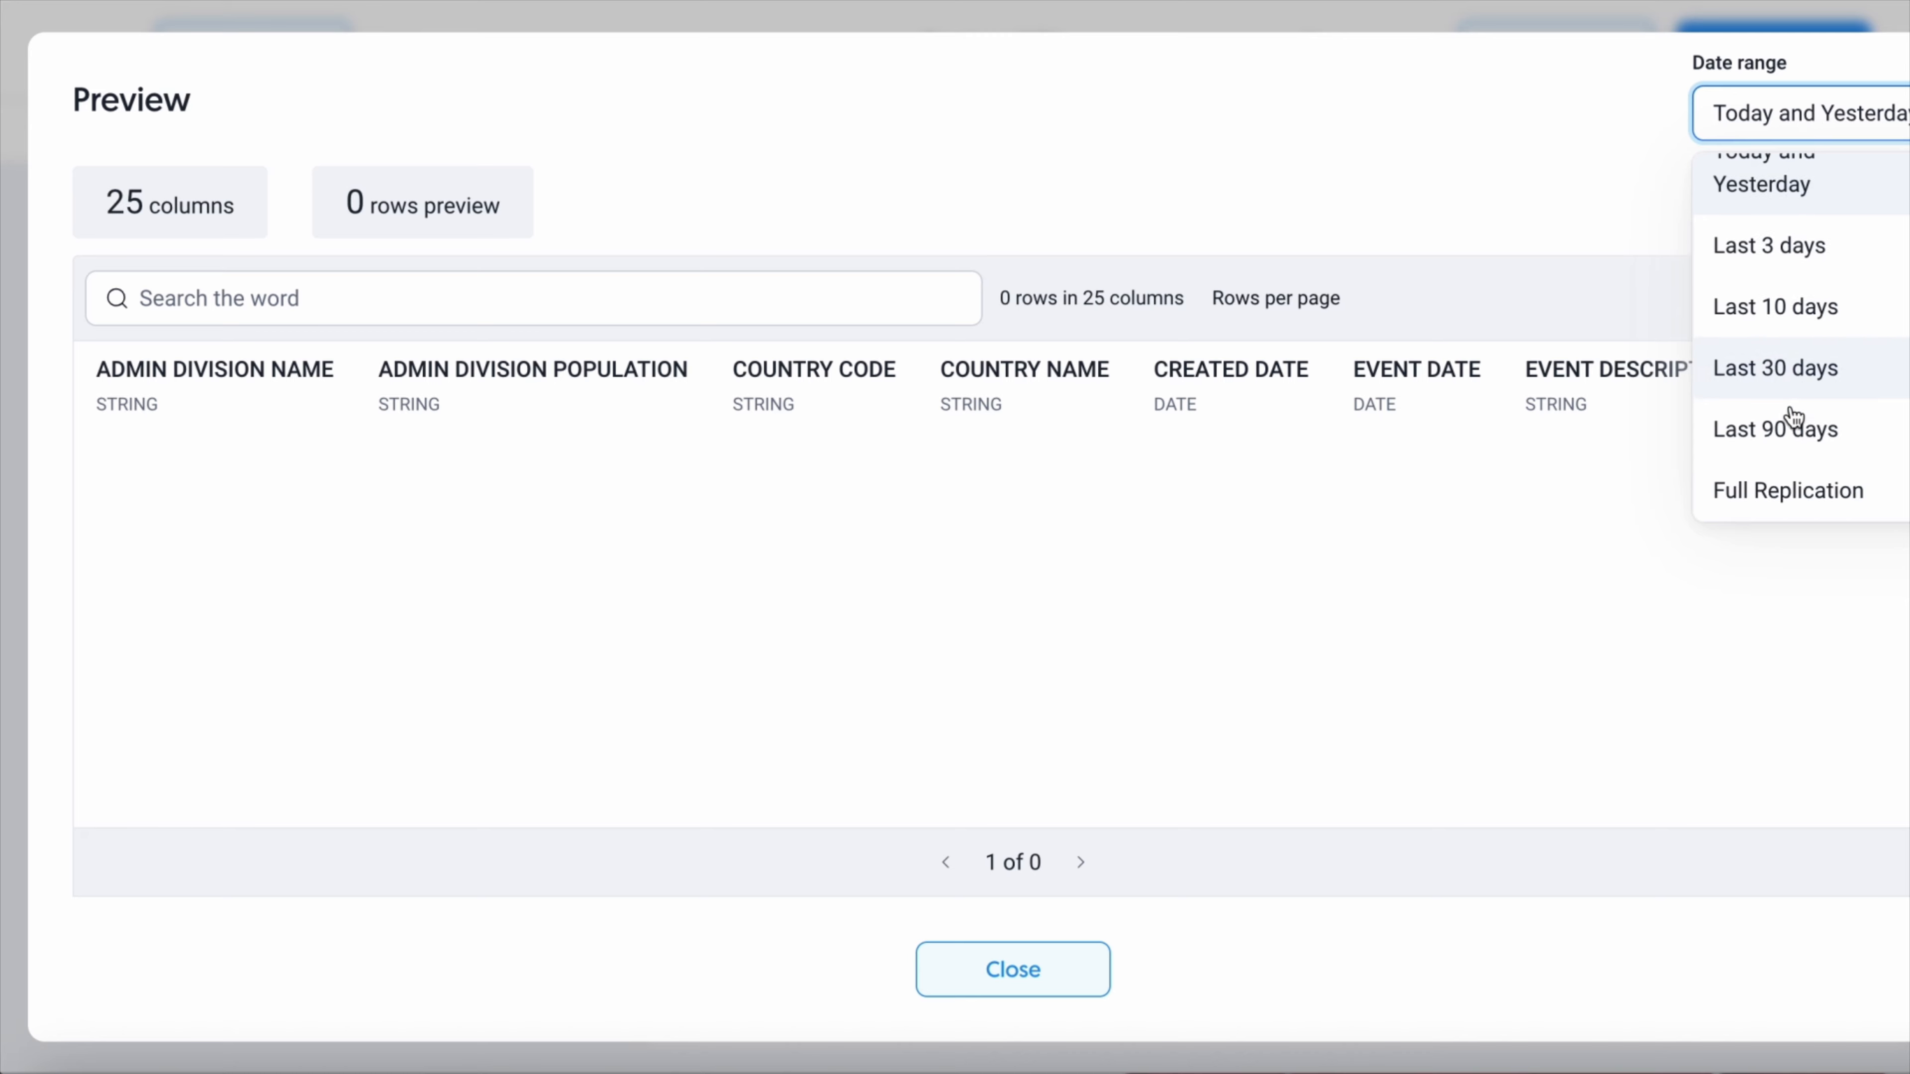
left_click(1815, 493)
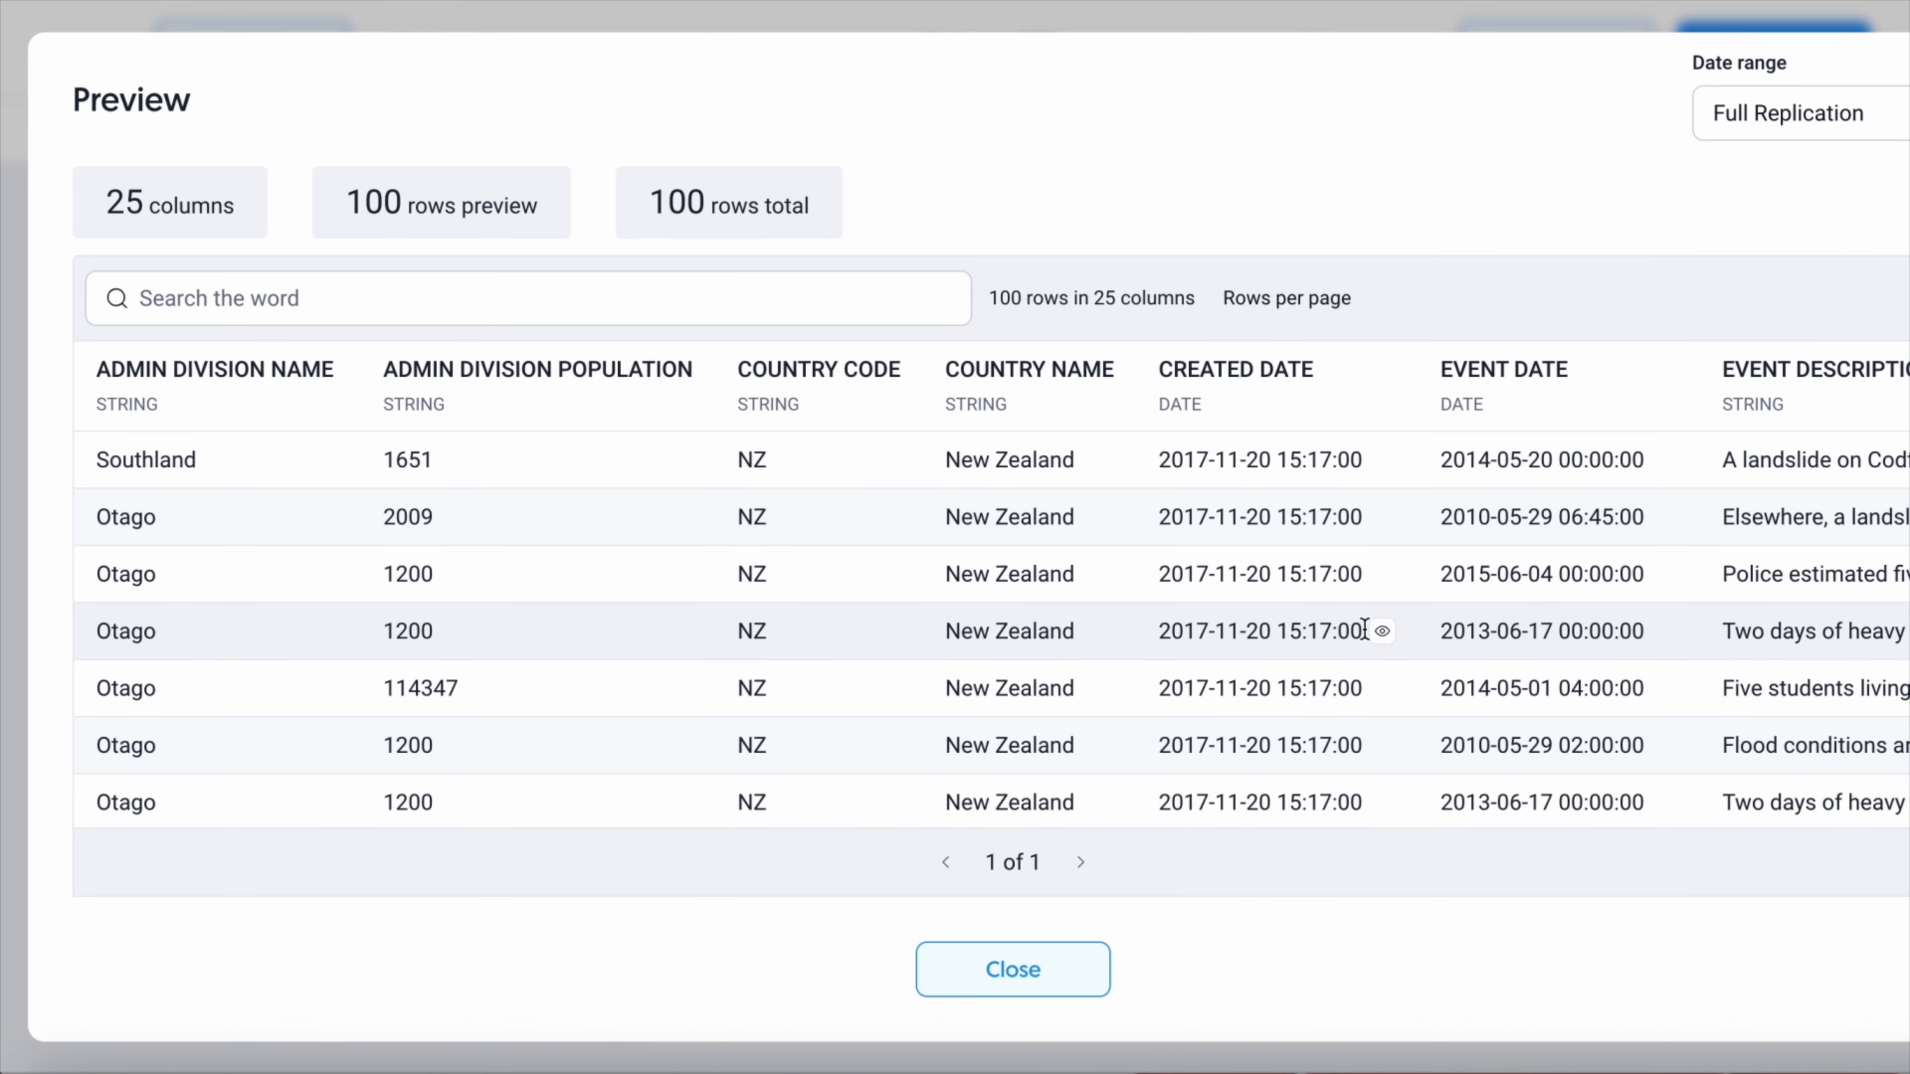
scroll(819, 721, "down", 8)
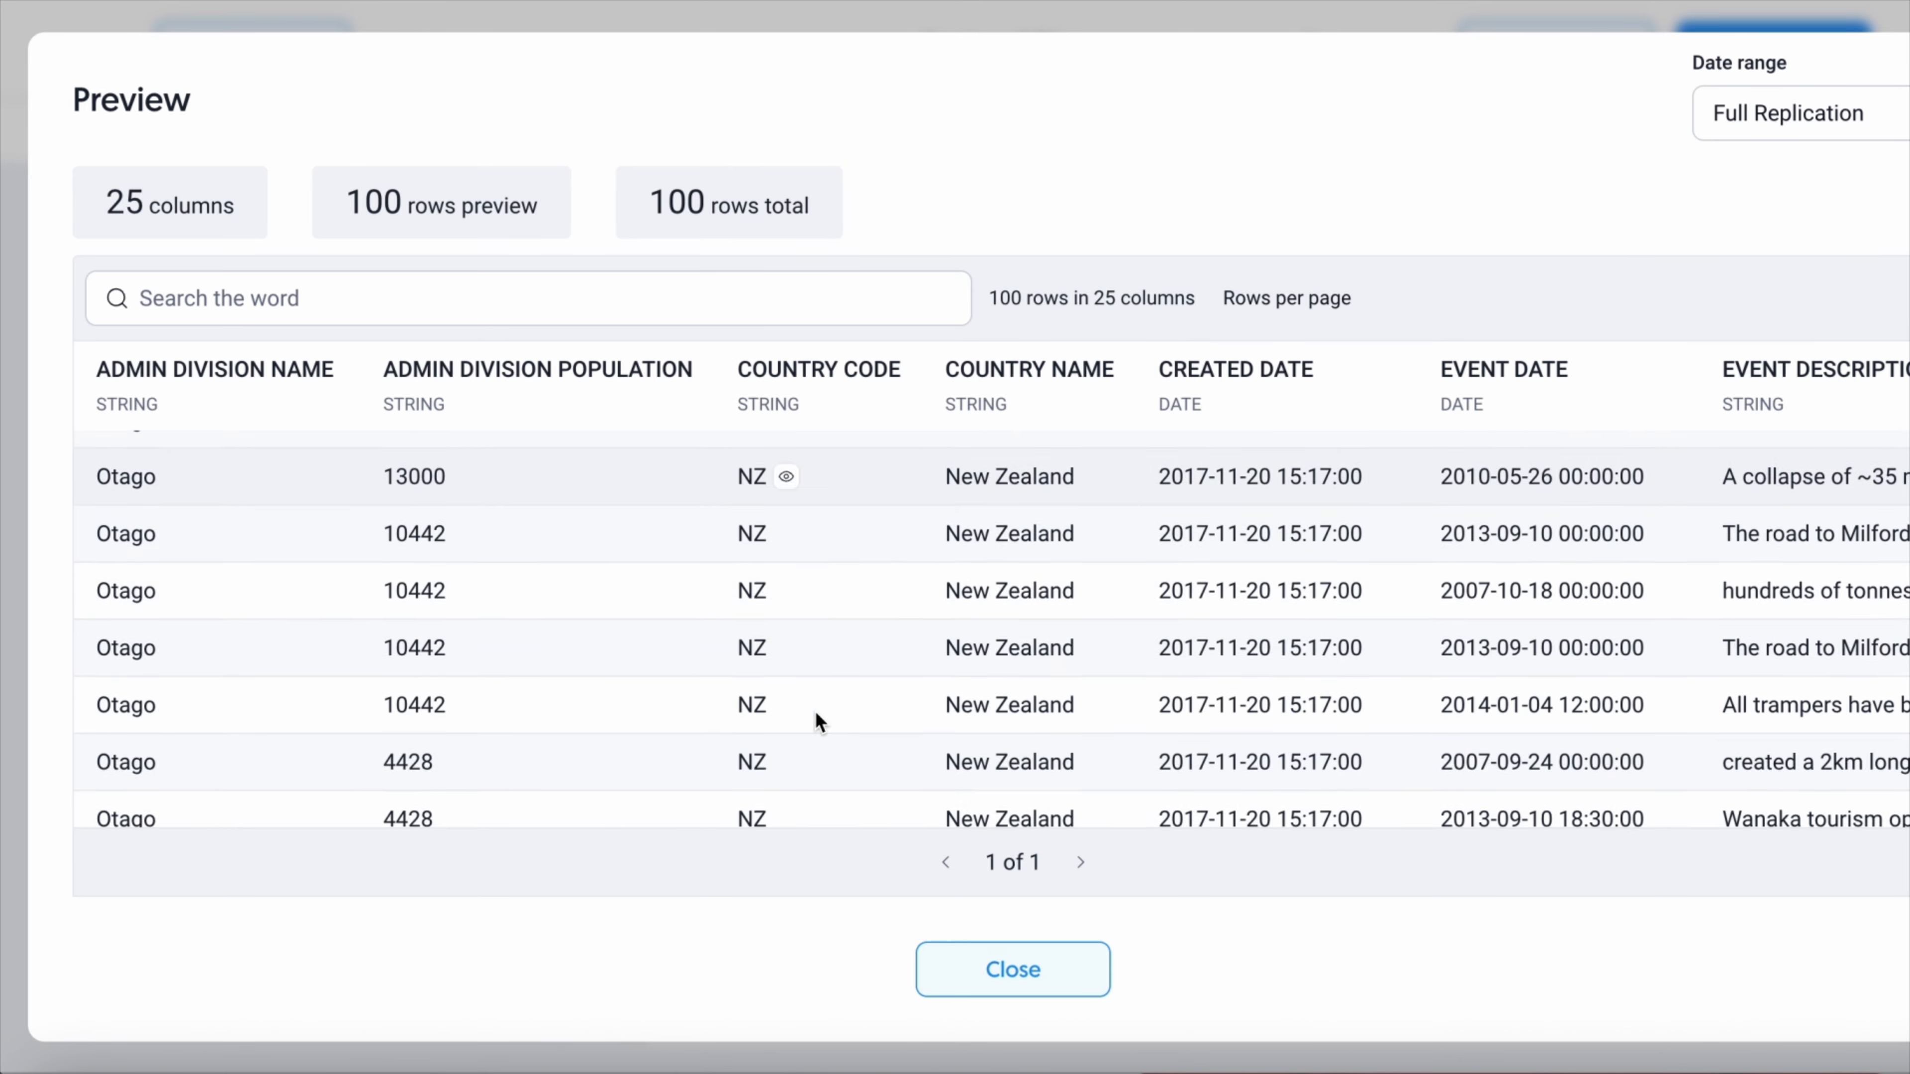
scroll(1112, 669, "up", 8)
scroll(1387, 673, "right", 10)
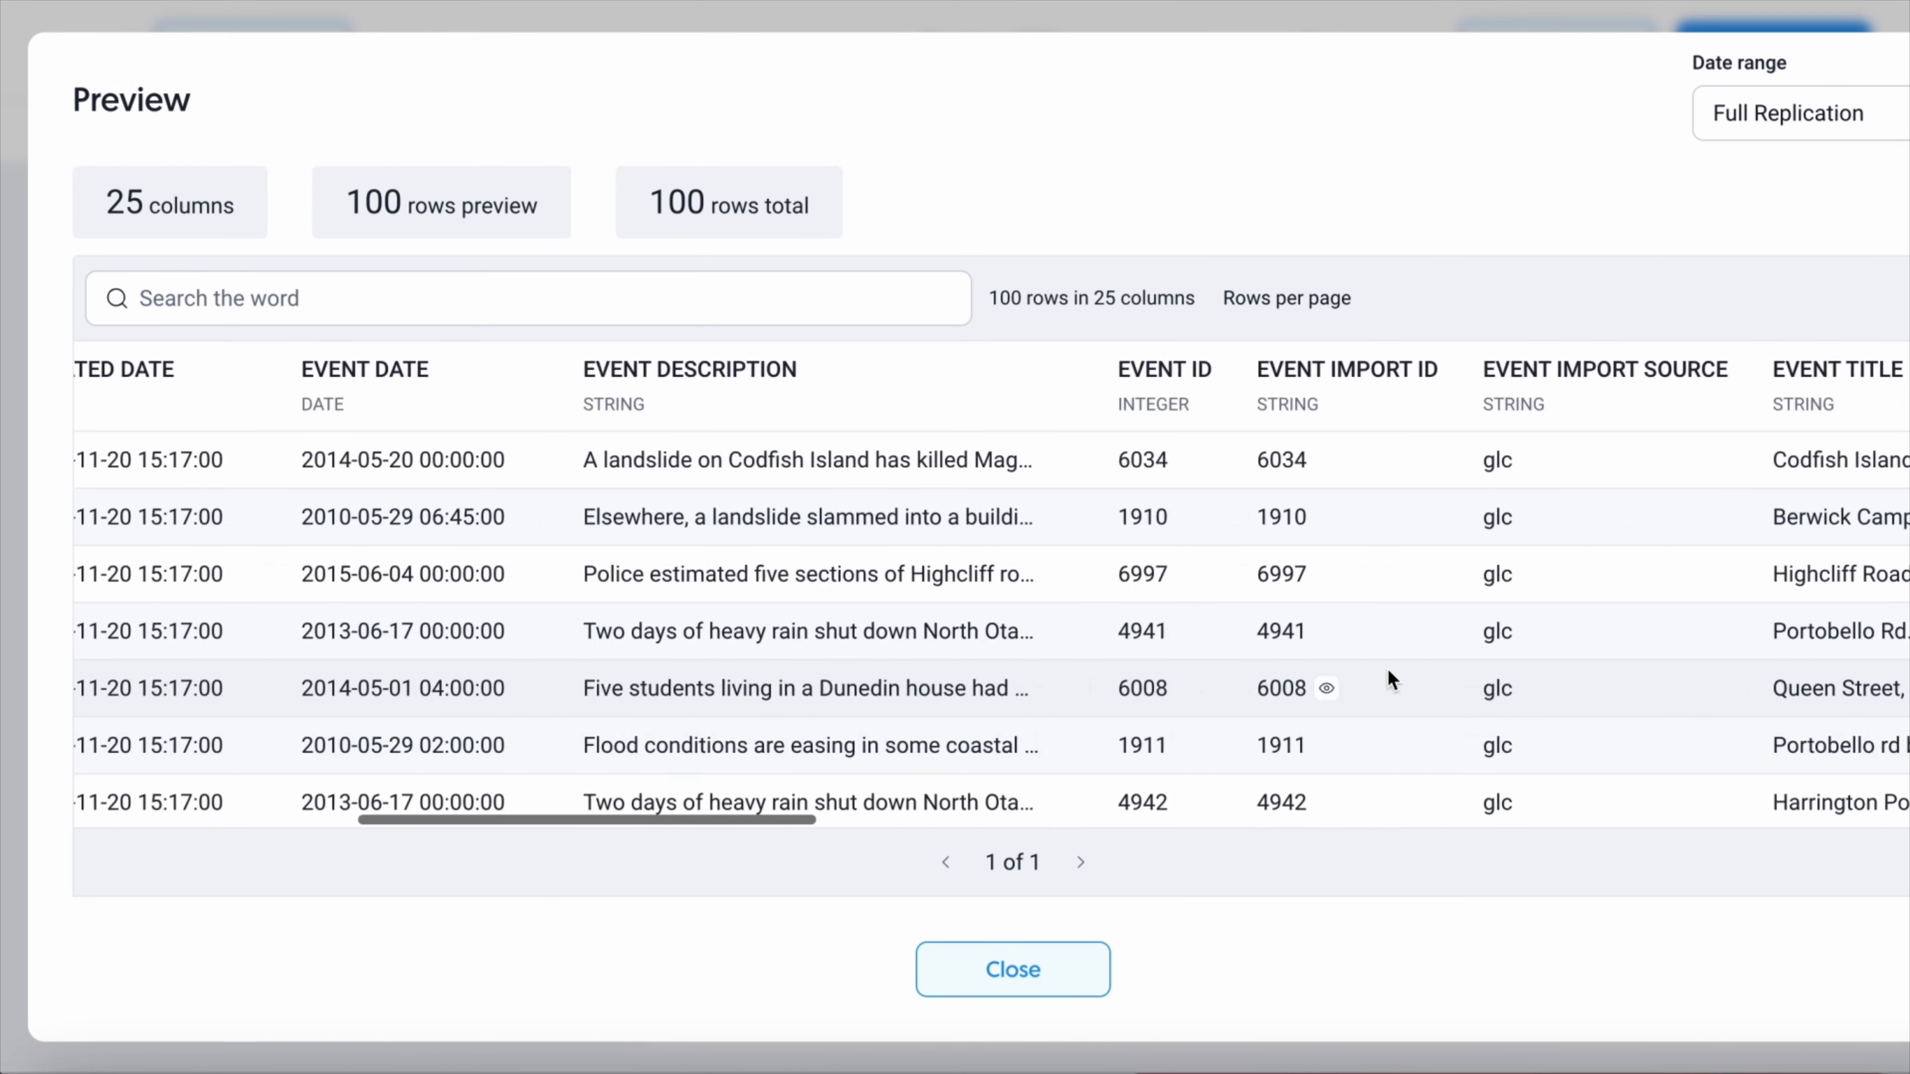
left_click(1011, 978)
Rename the data source as PostgreSQL demo and continue to the snapshot settings
left_click(1083, 51)
type("demo")
left_click(1752, 50)
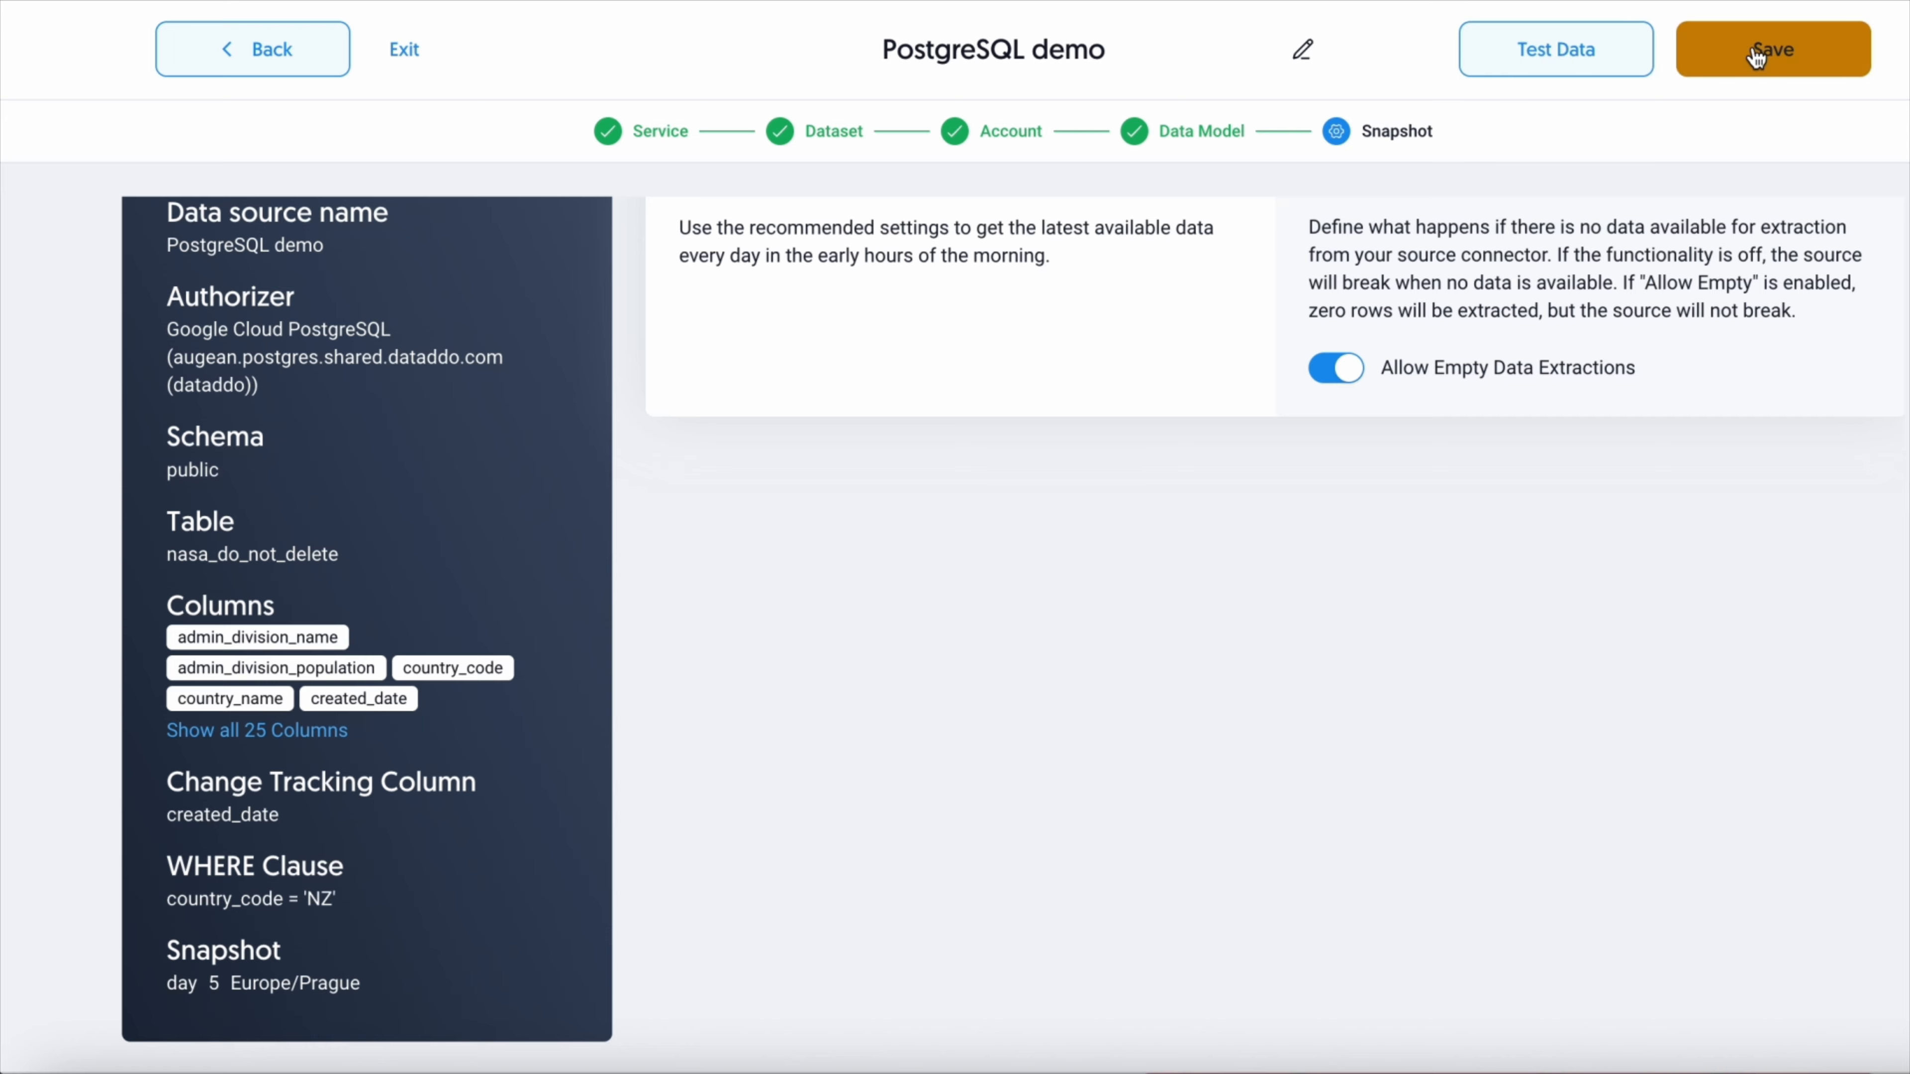
Keep the snapshot frequency at Daily - recommended, save the source, and dismiss its creation summary
left_click(1213, 390)
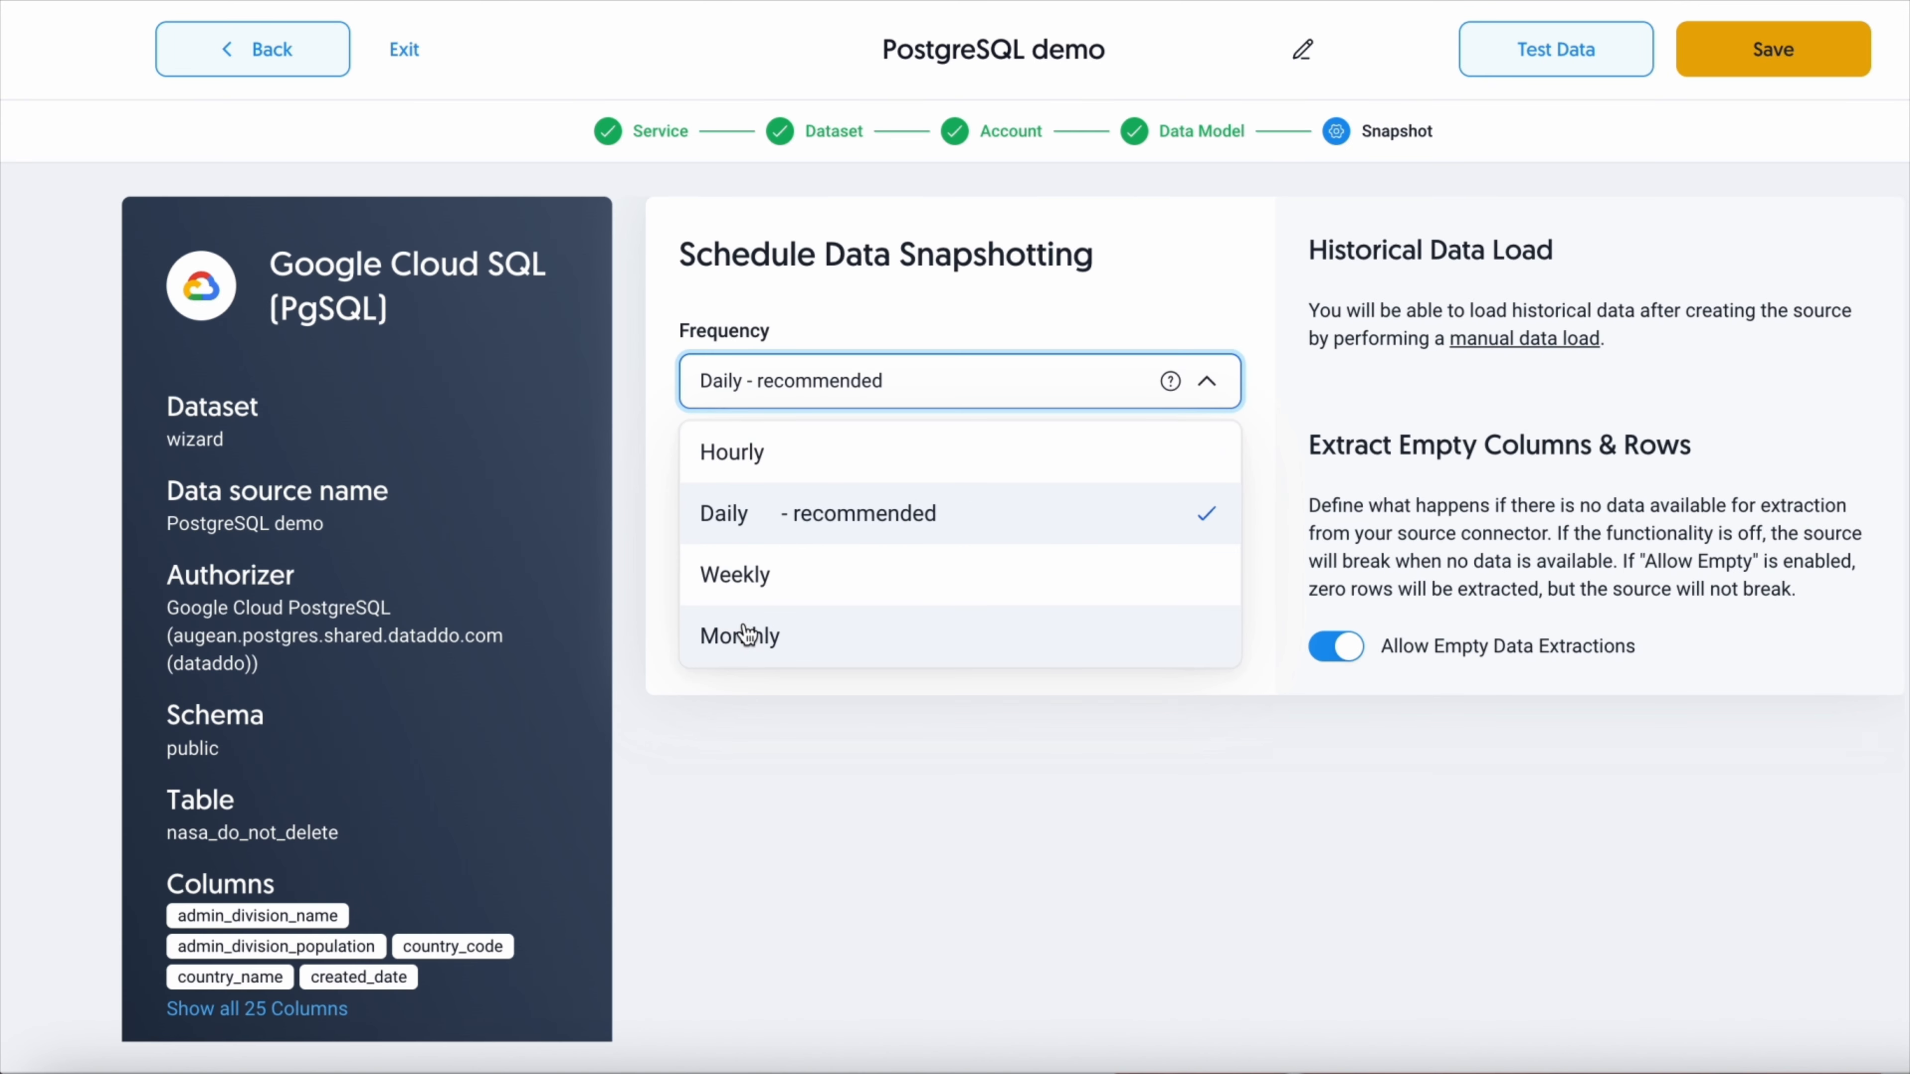
left_click(843, 526)
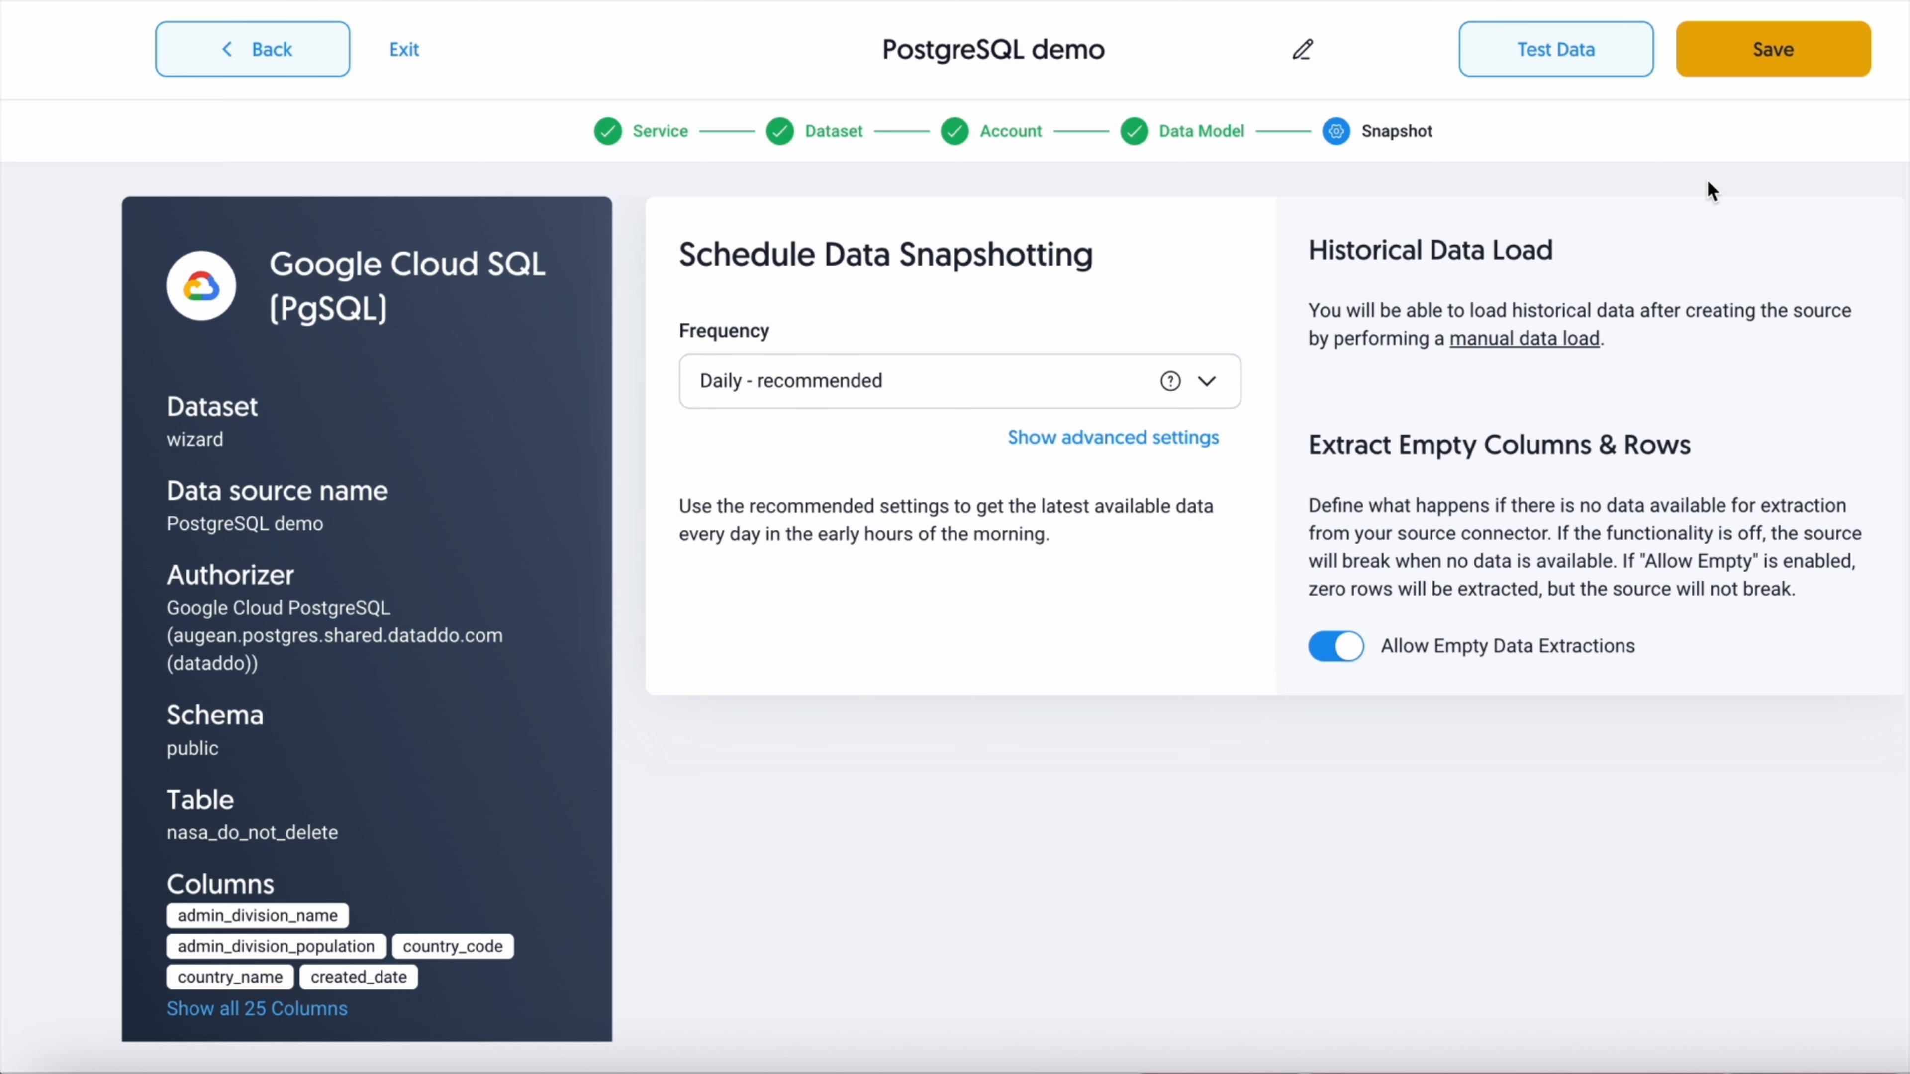
left_click(1773, 49)
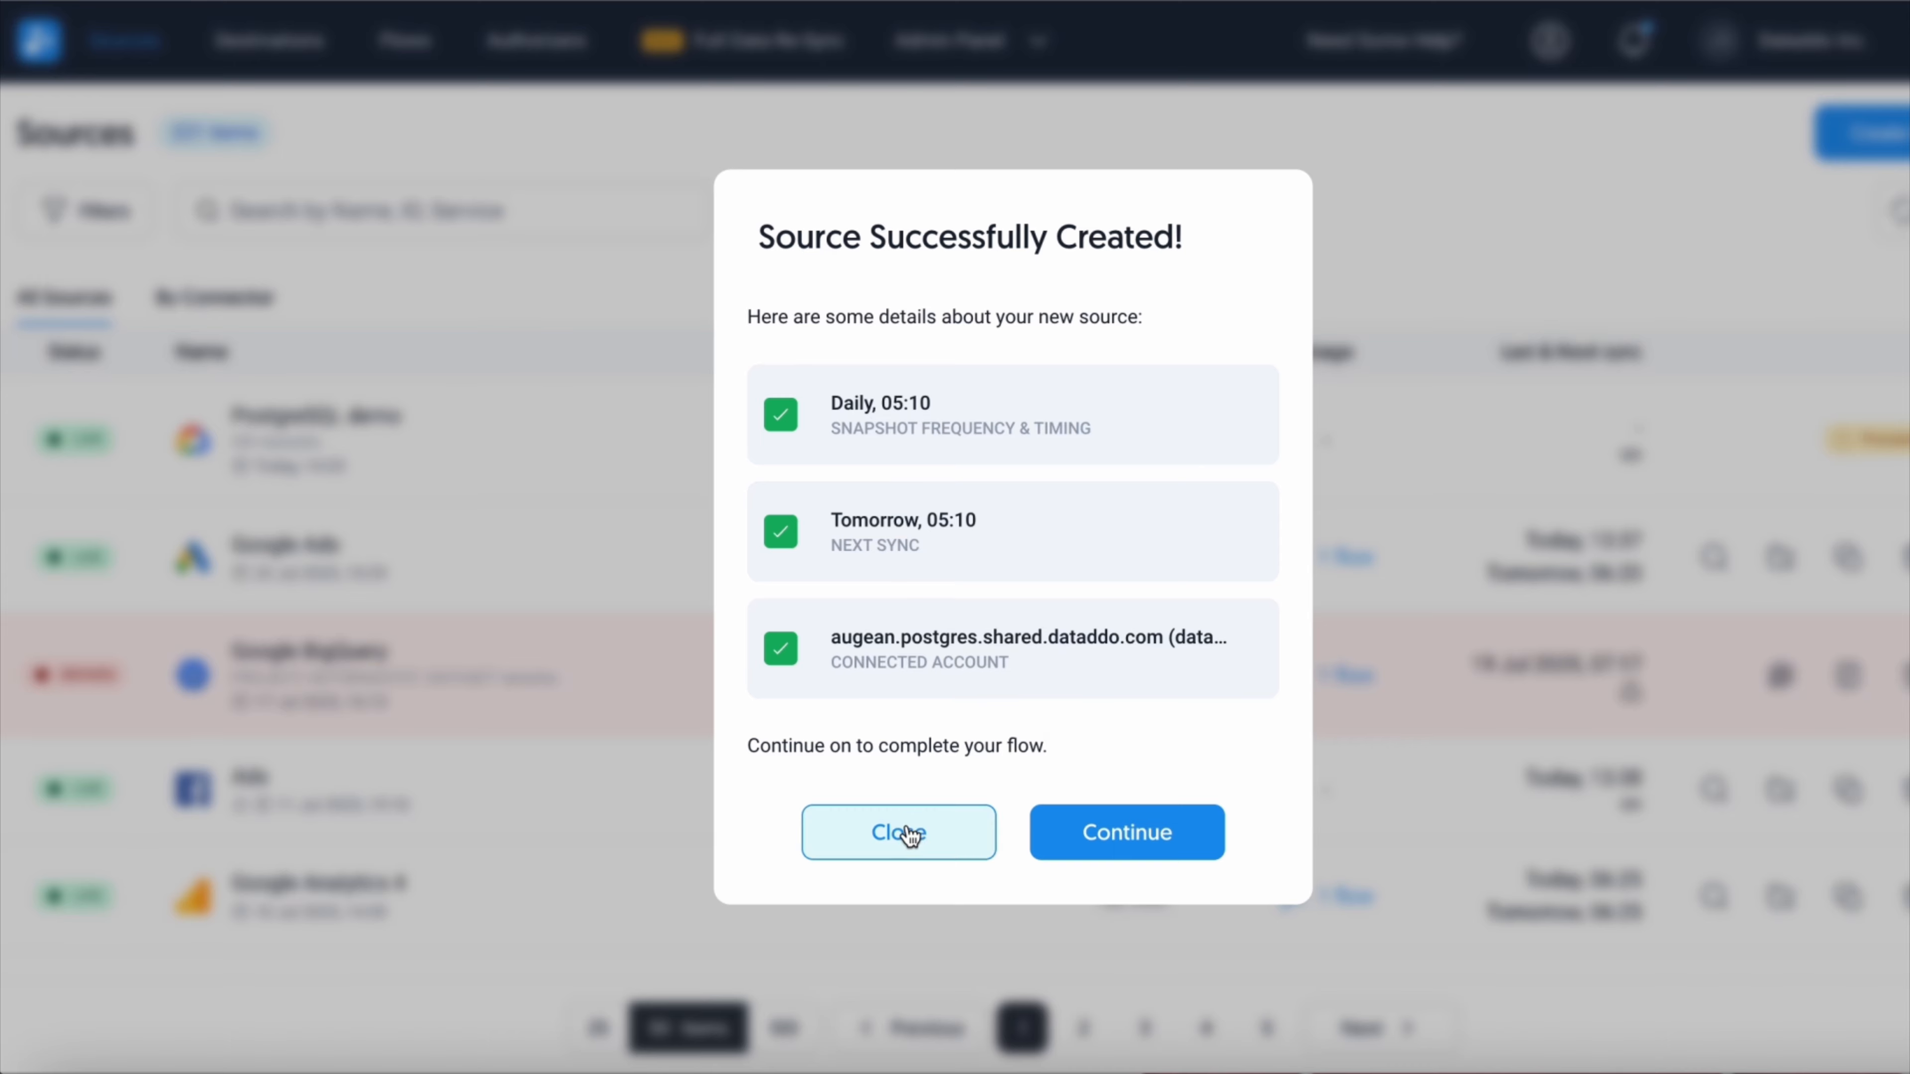
left_click(908, 832)
Start creating another source, search the services for pgsq, and pick the PostgreSQL service
left_click(1883, 132)
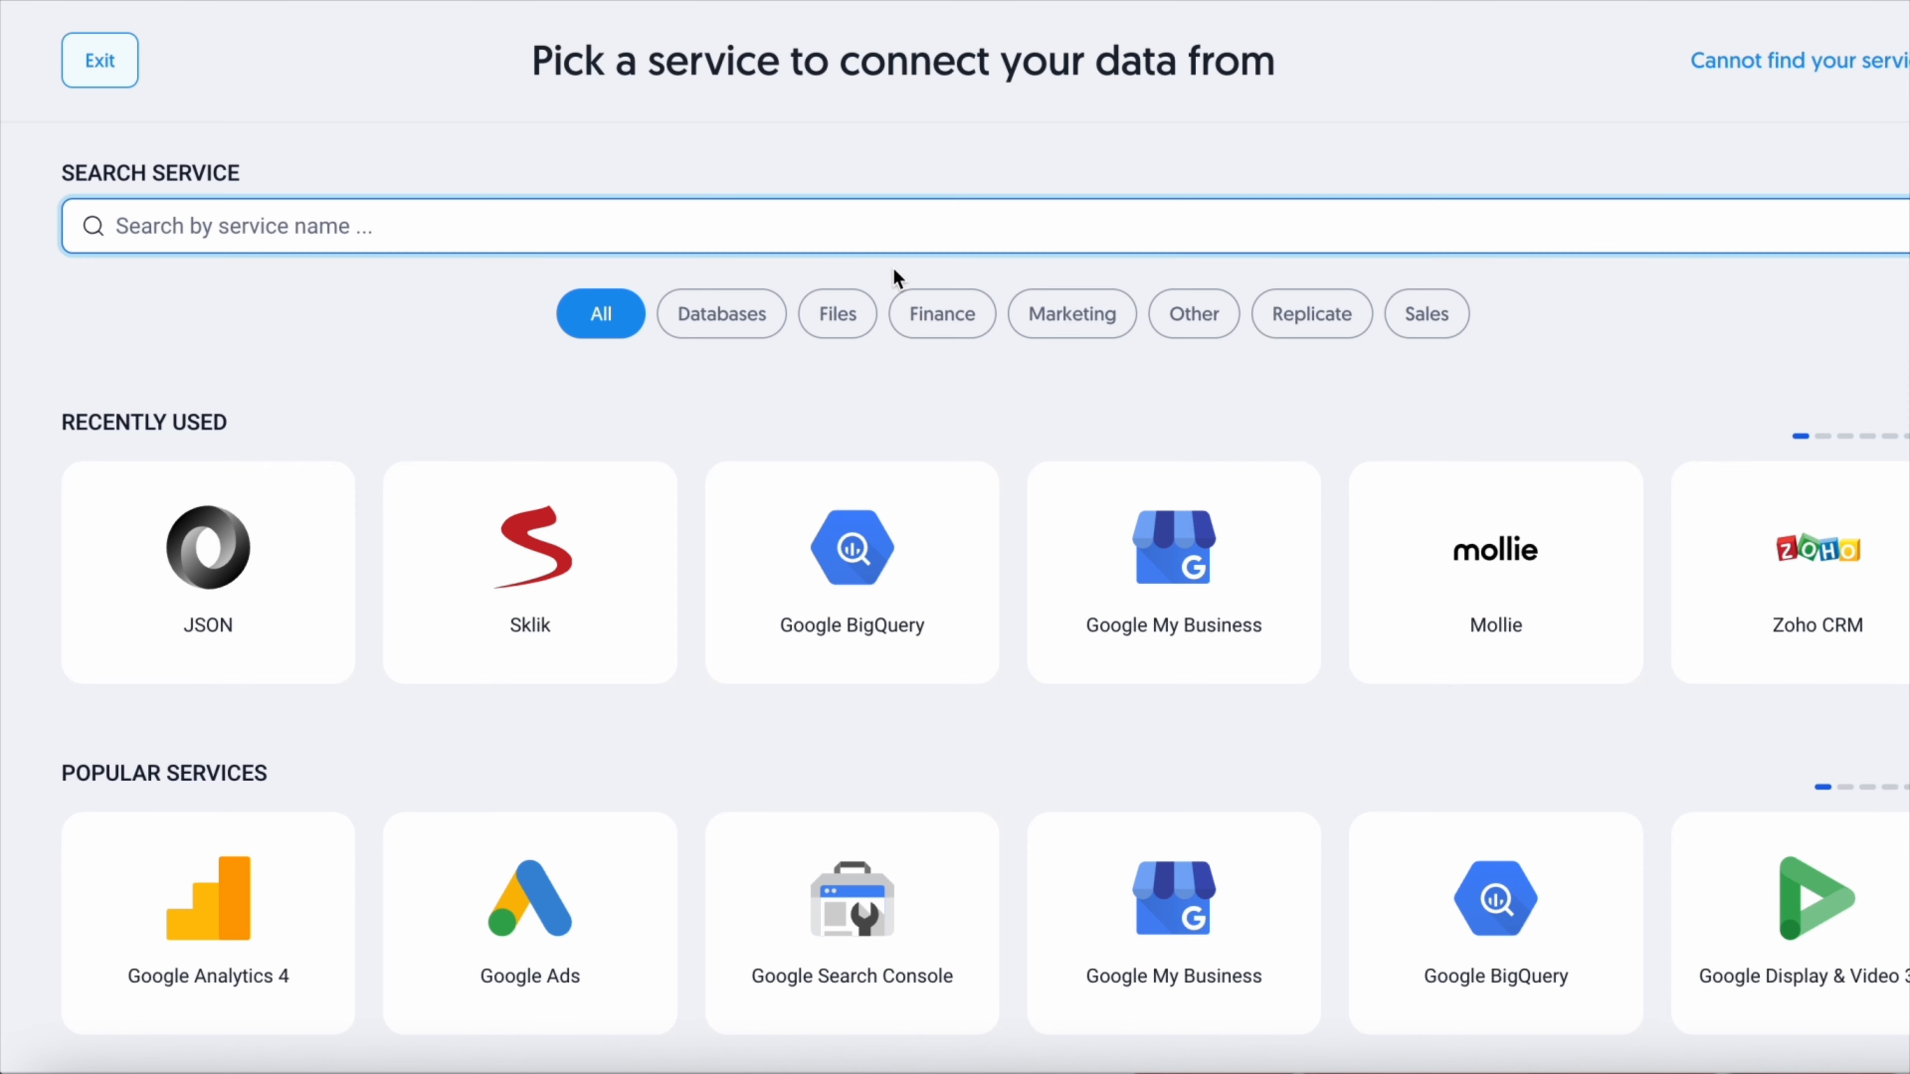
type("pgsq")
left_click(226, 587)
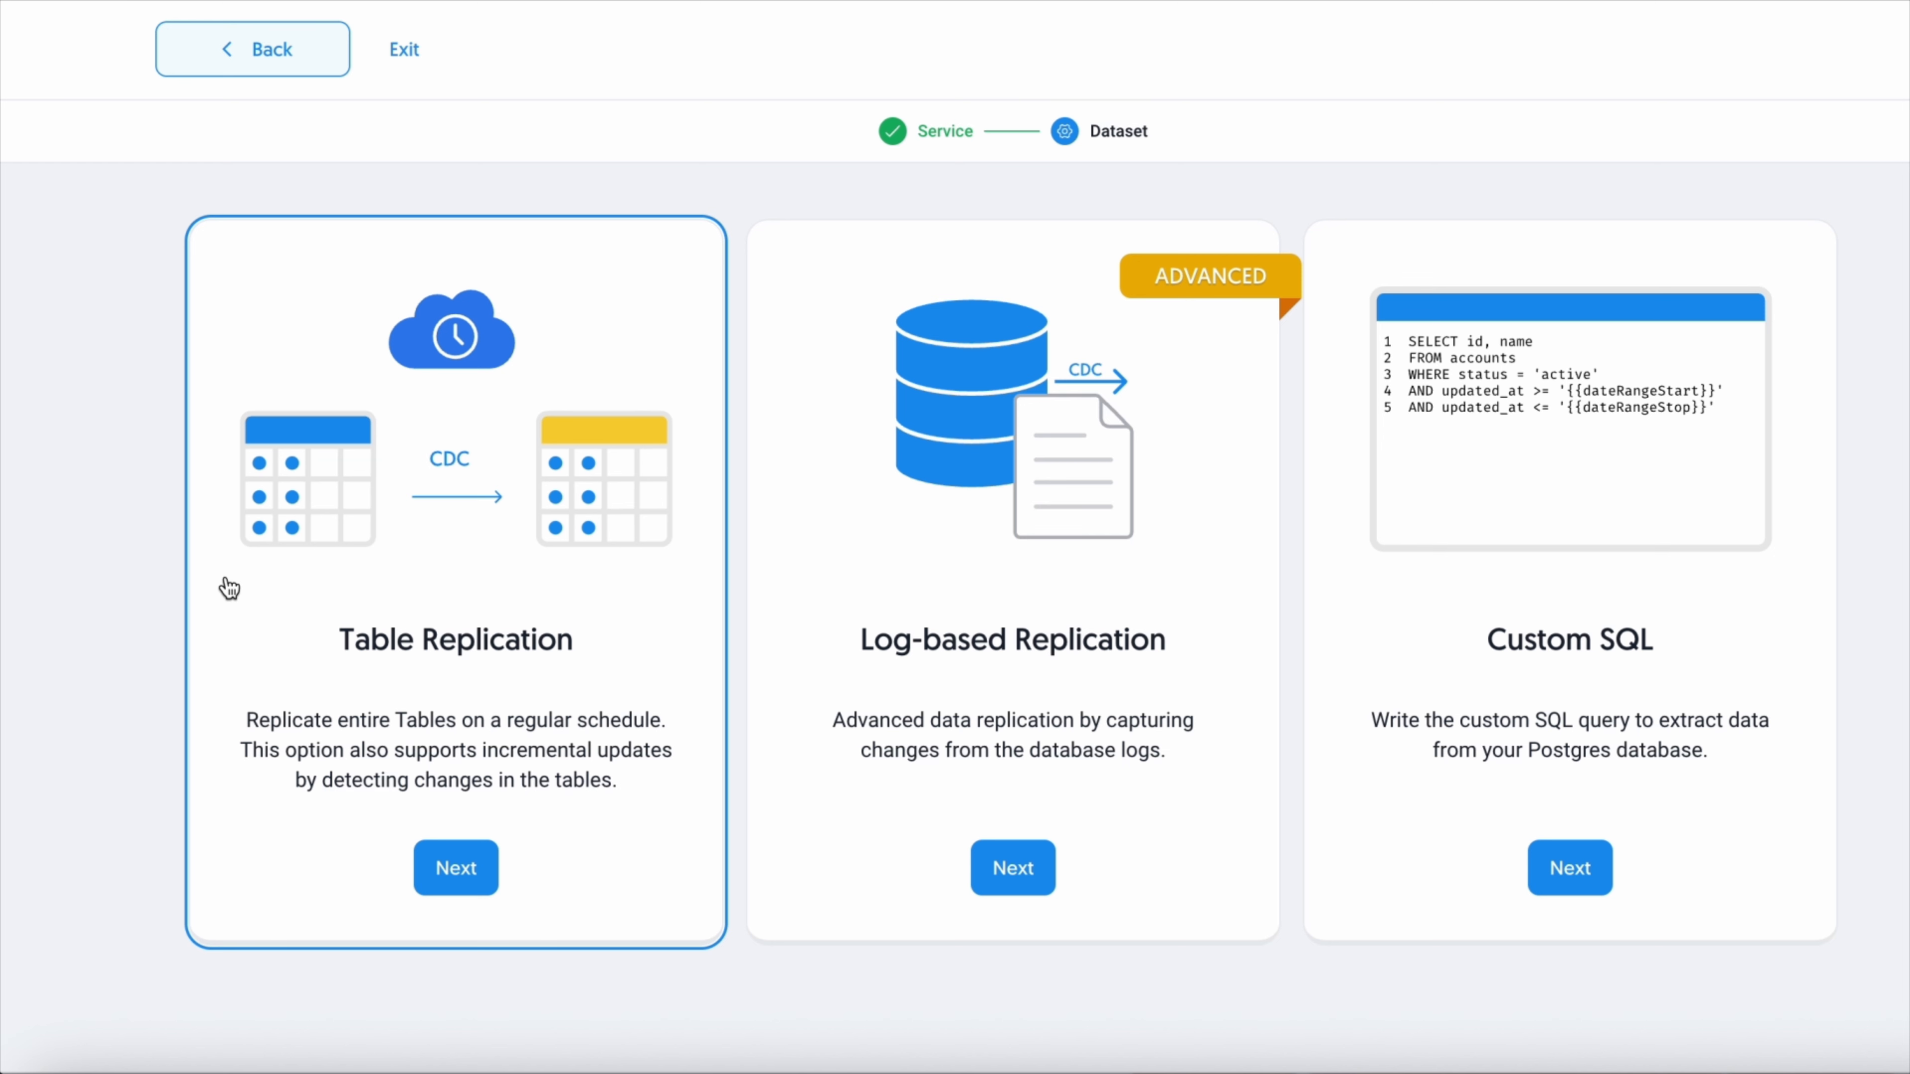
Test the second source's data and look across the columns in the preview
left_click(1540, 52)
mouse_move(609, 460)
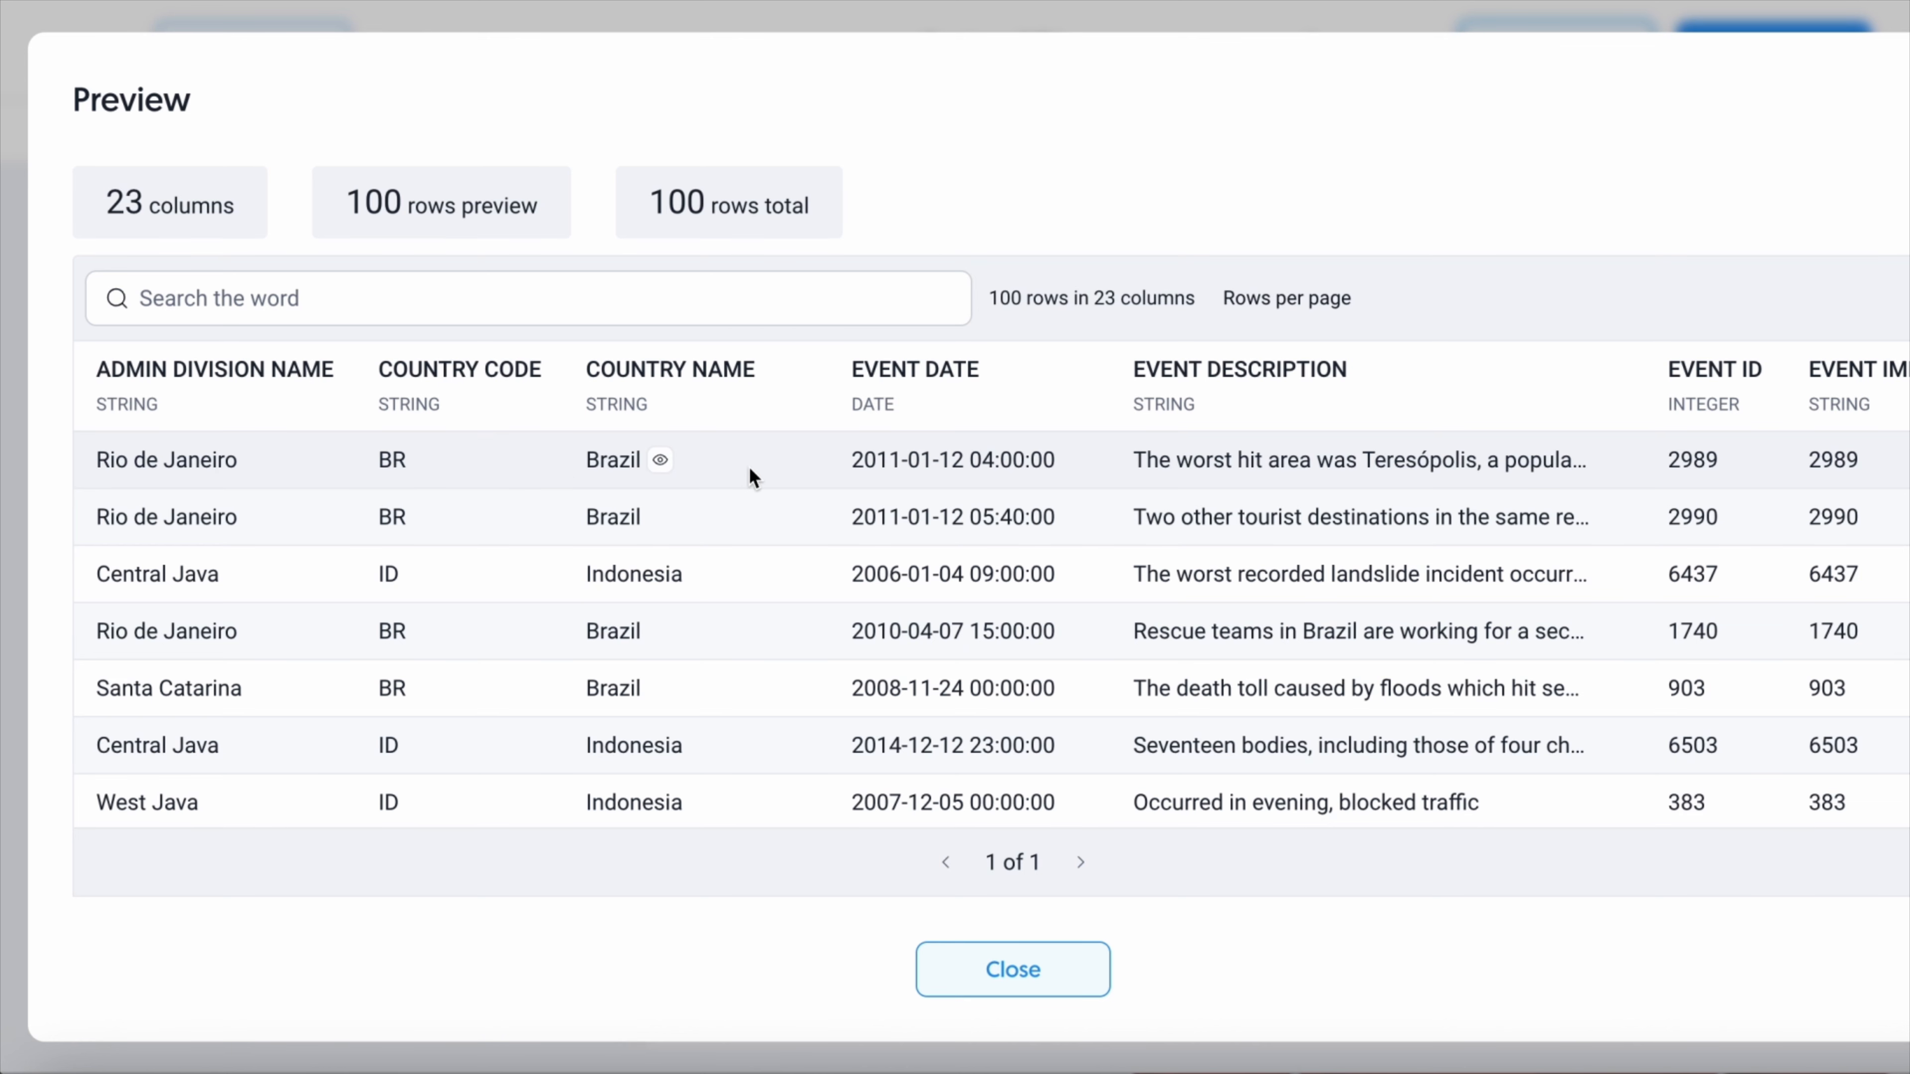
scroll(1679, 519, "right", 10)
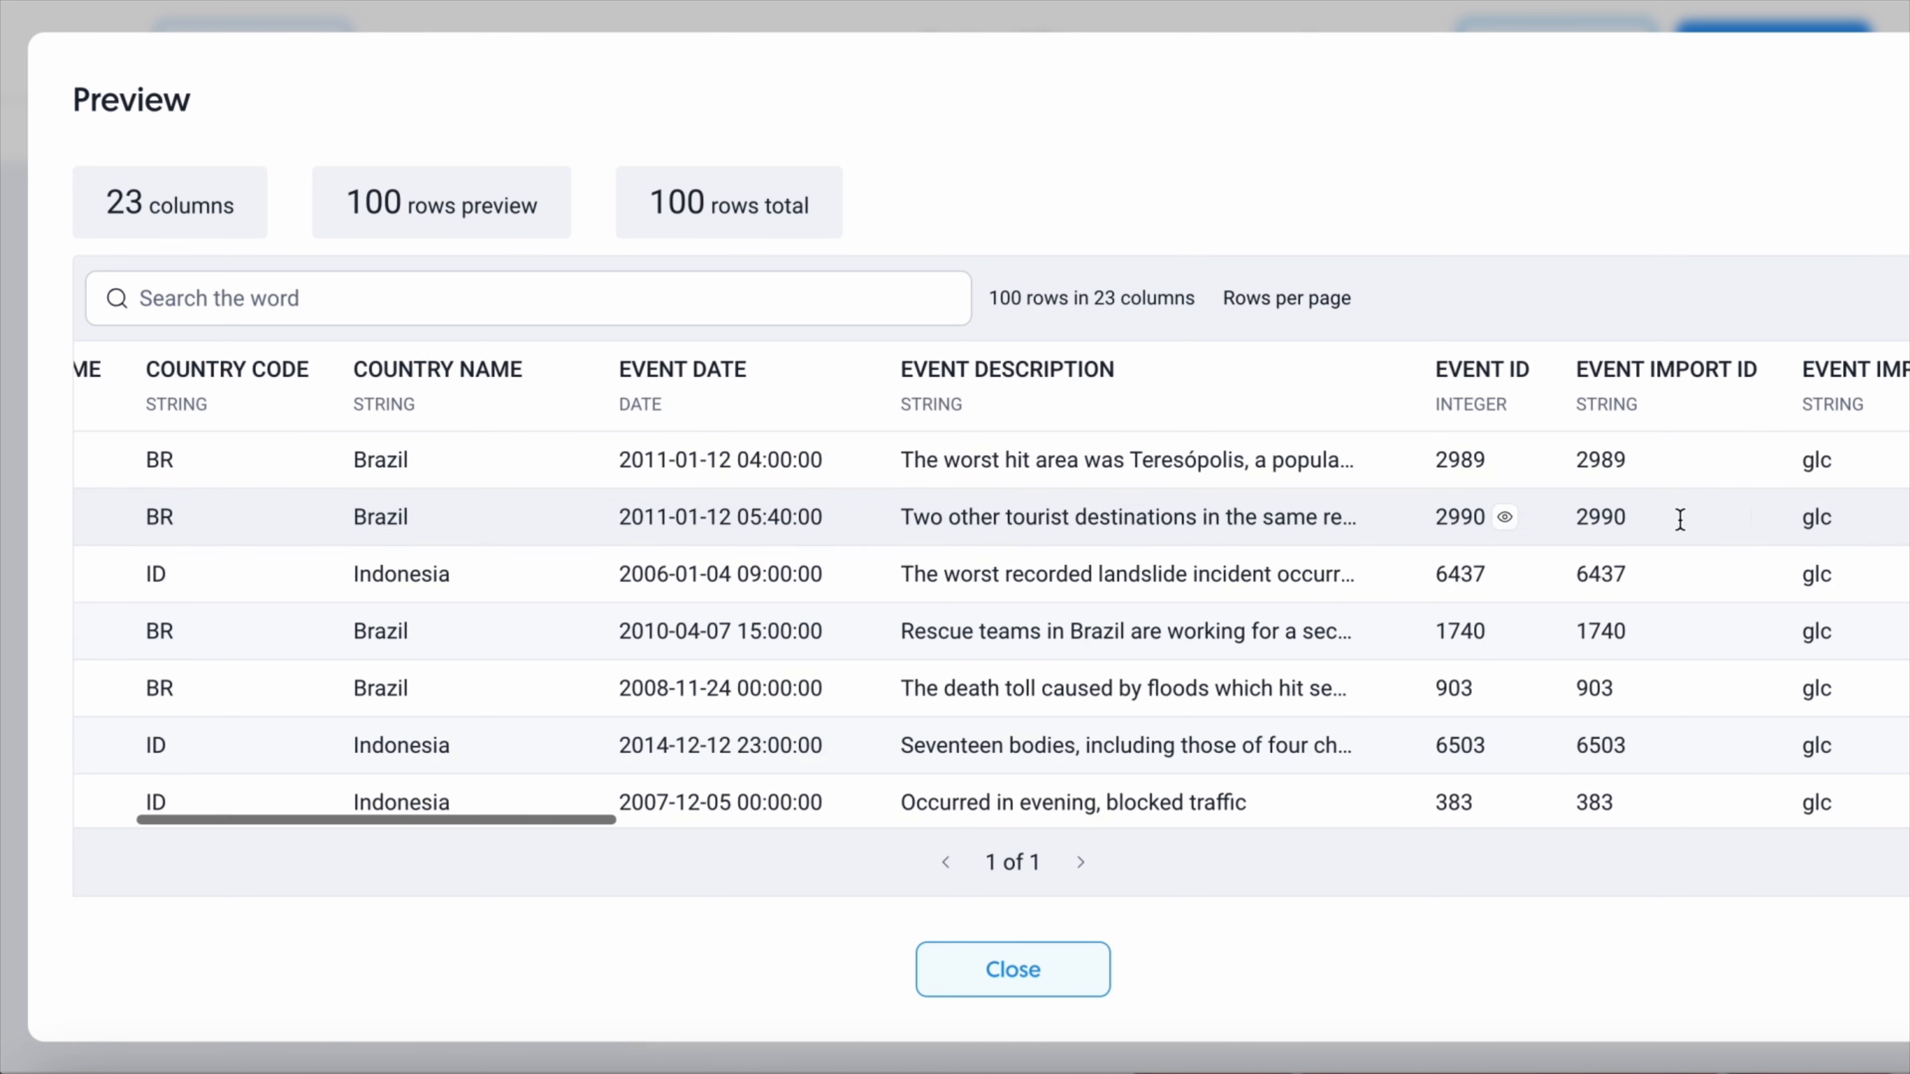